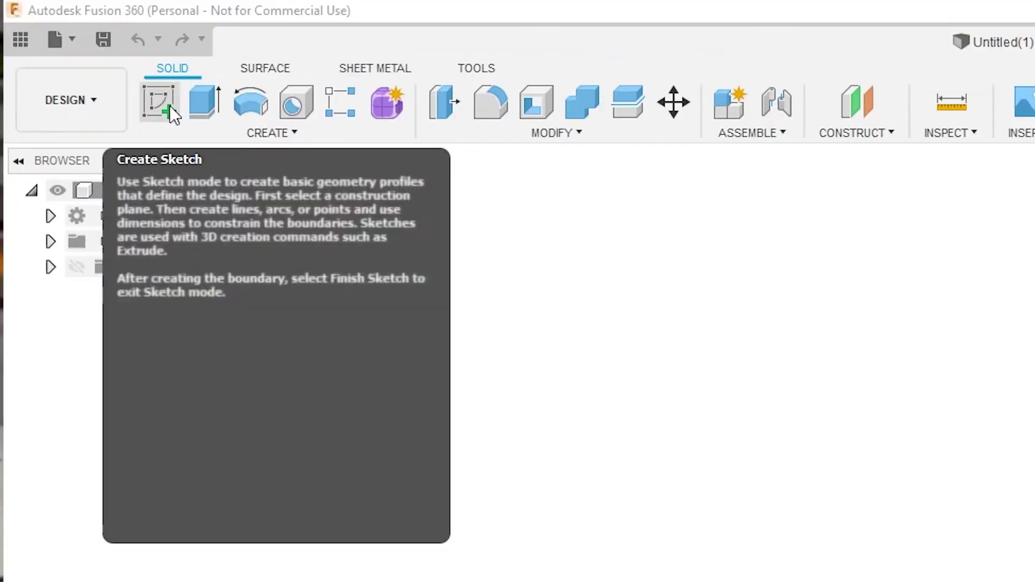
Start a sketch on the horizontal XY plane and draw a horizontal line about 89 mm long above the origin
{"action": "left_click", "coordinate": [162, 102]}
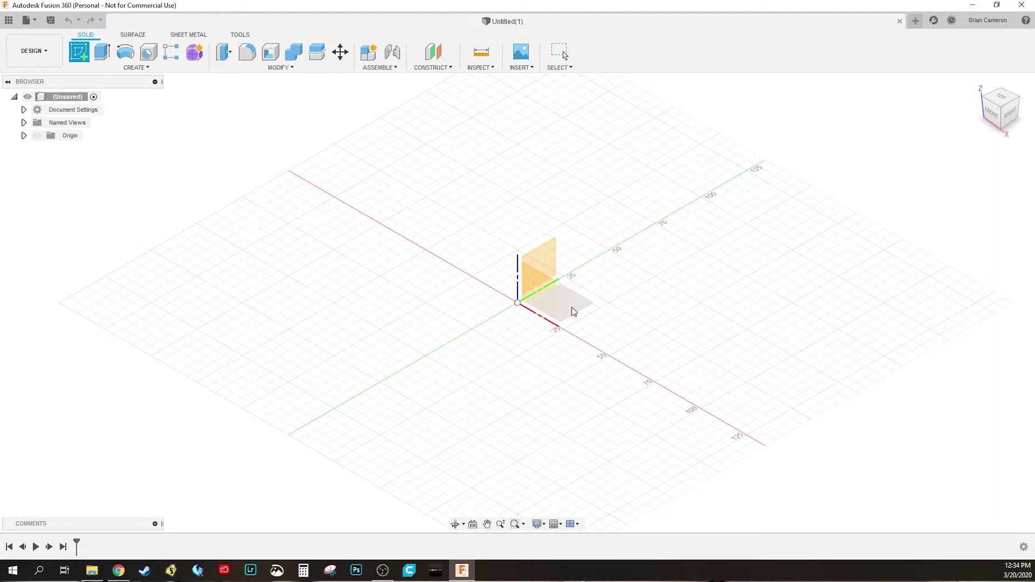
{"action": "left_click", "coordinate": [577, 301]}
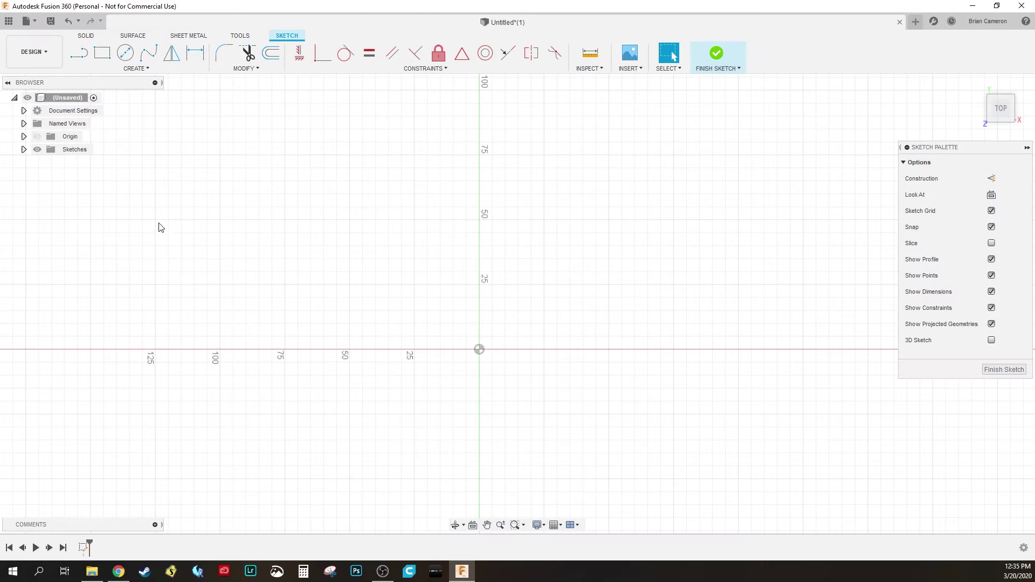
{"action": "key", "text": "l"}
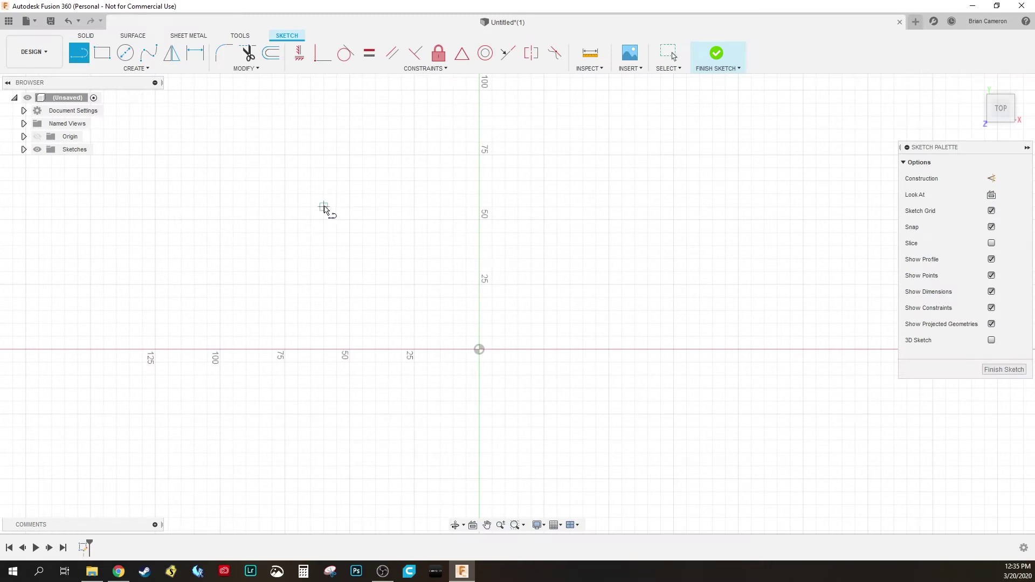
{"action": "left_click", "coordinate": [299, 213]}
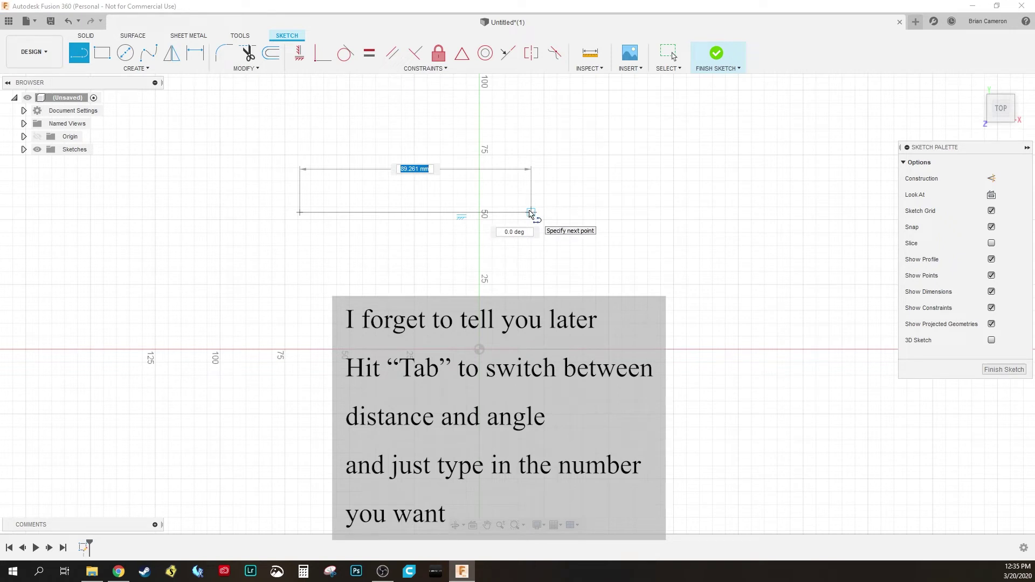
{"action": "left_click", "coordinate": [531, 213]}
Draw a centre-diameter circle about 40 mm across between the horizontal line and the X axis
{"action": "left_click", "coordinate": [127, 57]}
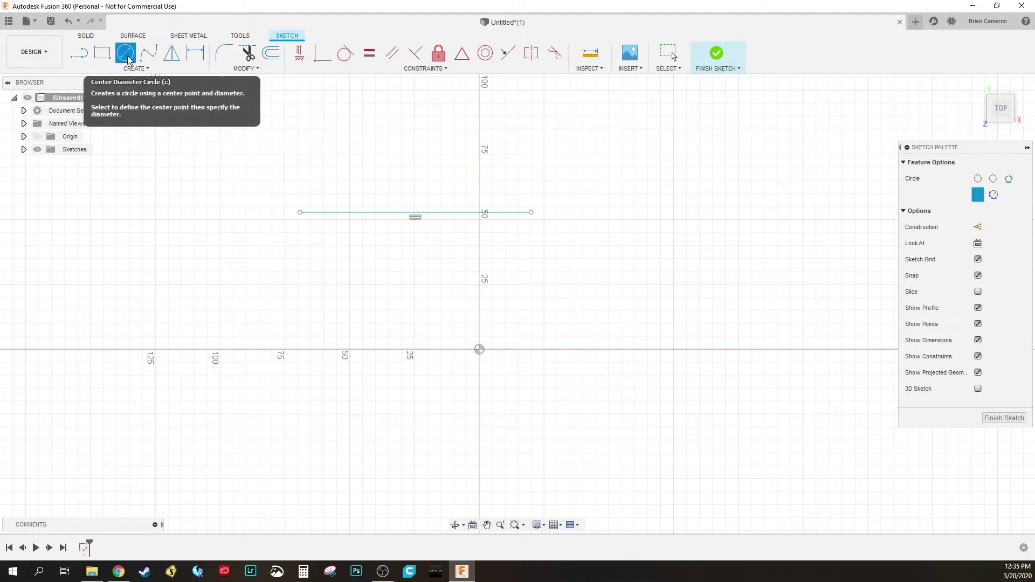
{"action": "left_click", "coordinate": [428, 306]}
{"action": "left_click", "coordinate": [386, 272]}
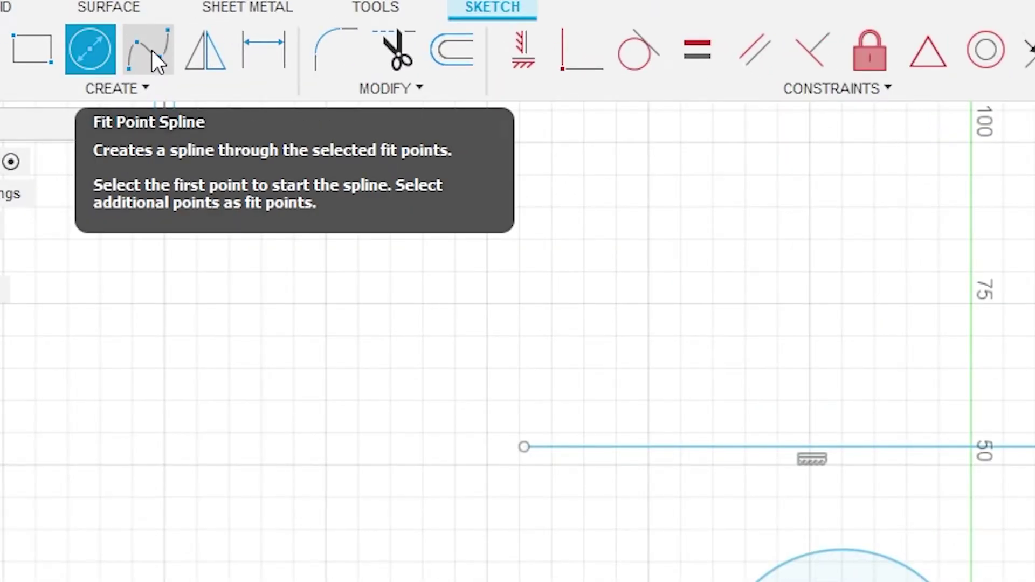
Draw a wavy fit point spline through five points below the X axis and lengthen its left end's tangent handle
{"action": "left_click", "coordinate": [151, 49]}
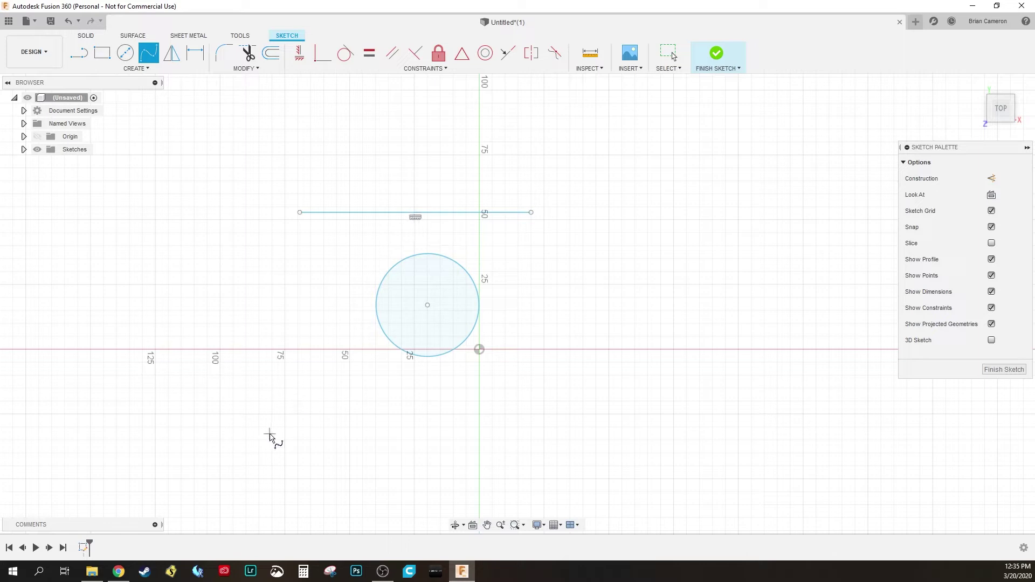
{"action": "left_click", "coordinate": [296, 434]}
{"action": "left_click", "coordinate": [350, 414]}
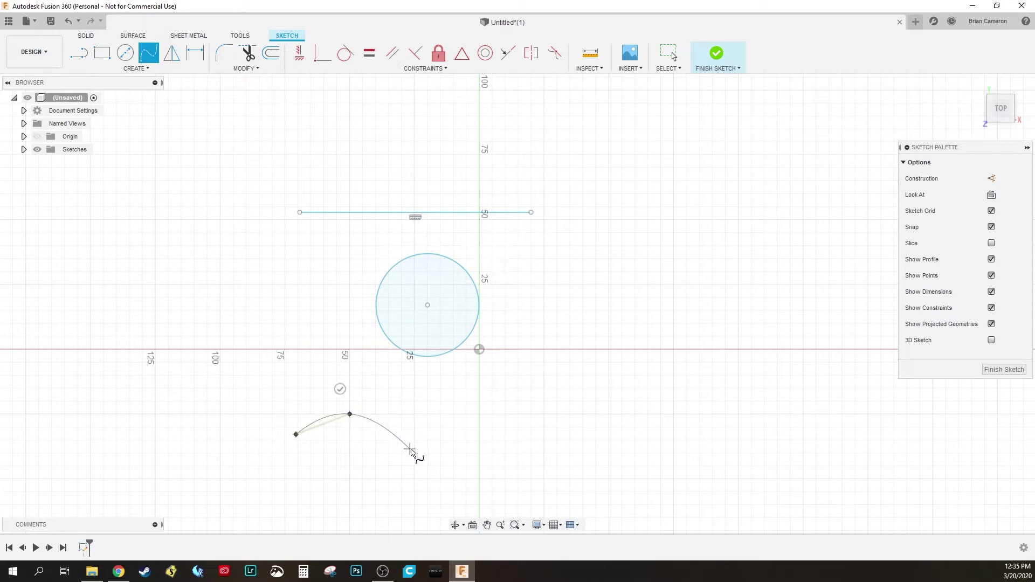
{"action": "left_click", "coordinate": [415, 449]}
{"action": "left_click", "coordinate": [479, 414]}
{"action": "left_click", "coordinate": [550, 454]}
{"action": "key", "text": "Return"}
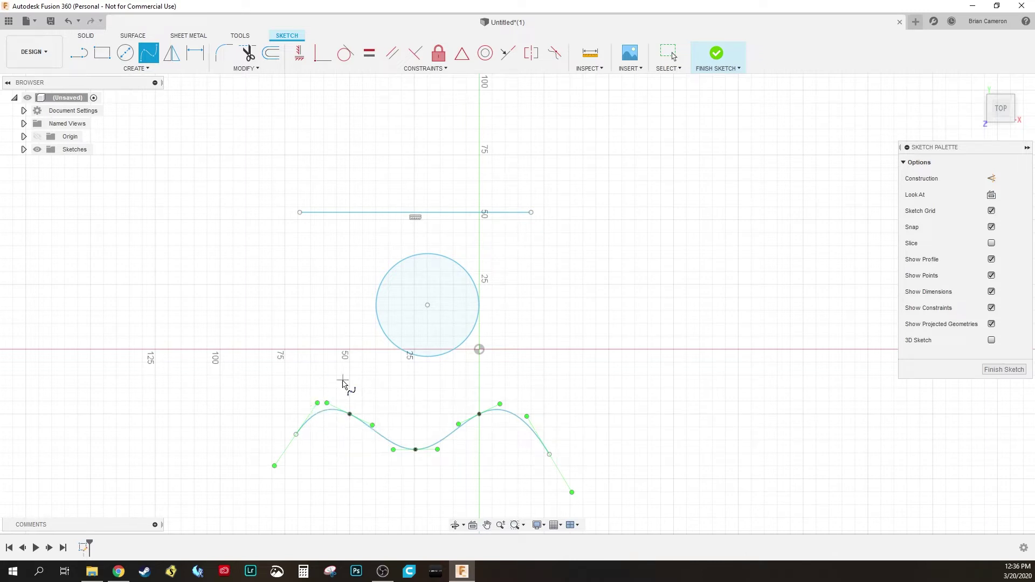
{"action": "key", "text": "Escape"}
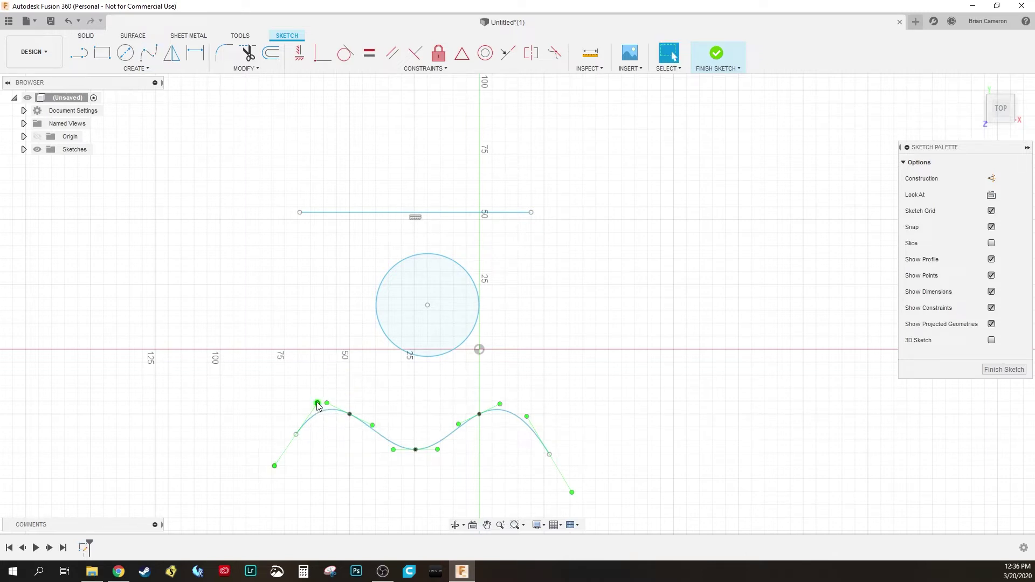
{"action": "mouse_move", "coordinate": [317, 405]}
{"action": "left_mouse_down"}
{"action": "mouse_move", "coordinate": [277, 402]}
{"action": "mouse_move", "coordinate": [331, 407]}
{"action": "mouse_move", "coordinate": [306, 425]}
{"action": "mouse_move", "coordinate": [345, 392]}
{"action": "mouse_move", "coordinate": [381, 337]}
{"action": "mouse_move", "coordinate": [331, 398]}
{"action": "left_mouse_up"}
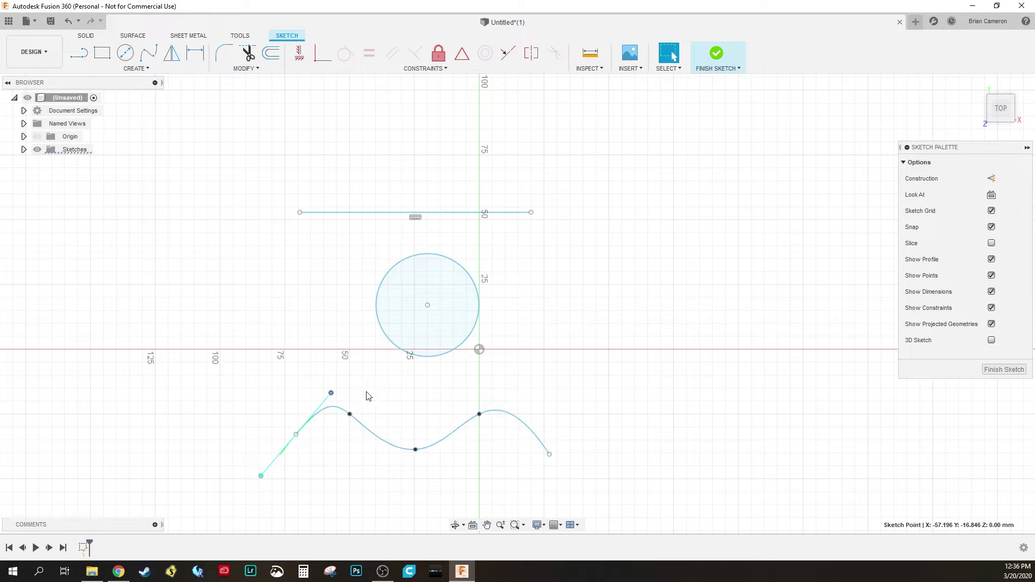
Attach the circle's centre to the horizontal line's right endpoint and move the line's left endpoint to X -65, Y 55
{"action": "left_click_drag", "start_coordinate": [300, 212], "coordinate": [279, 194]}
{"action": "left_click_drag", "start_coordinate": [428, 308], "coordinate": [416, 303]}
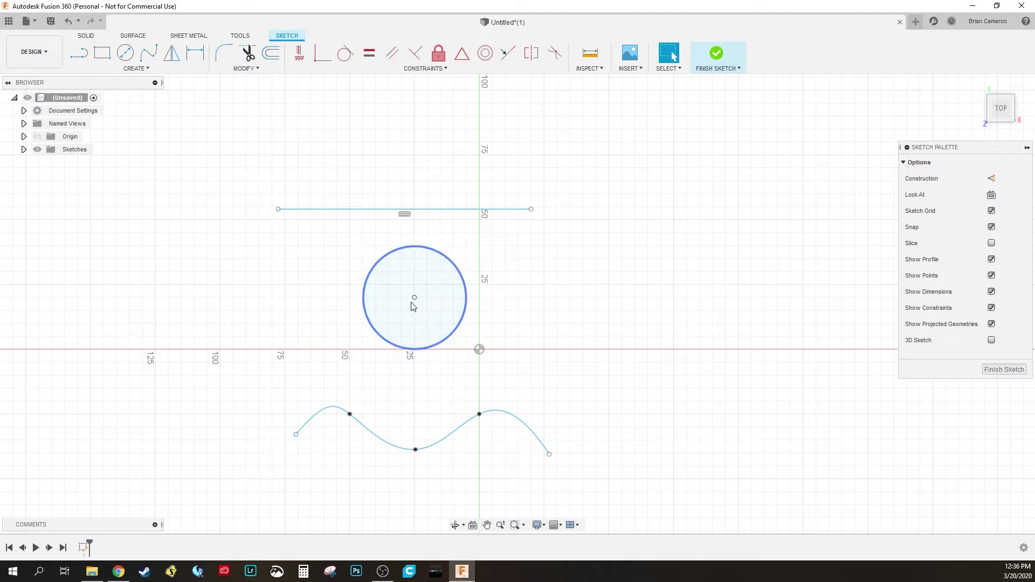
{"action": "mouse_move", "coordinate": [416, 298]}
{"action": "left_mouse_down"}
{"action": "mouse_move", "coordinate": [540, 246]}
{"action": "mouse_move", "coordinate": [532, 211]}
{"action": "left_mouse_up"}
{"action": "mouse_move", "coordinate": [278, 210]}
{"action": "left_mouse_down"}
{"action": "mouse_move", "coordinate": [275, 250]}
{"action": "mouse_move", "coordinate": [261, 226]}
{"action": "mouse_move", "coordinate": [307, 148]}
{"action": "mouse_move", "coordinate": [316, 197]}
{"action": "mouse_move", "coordinate": [284, 218]}
{"action": "left_mouse_up"}
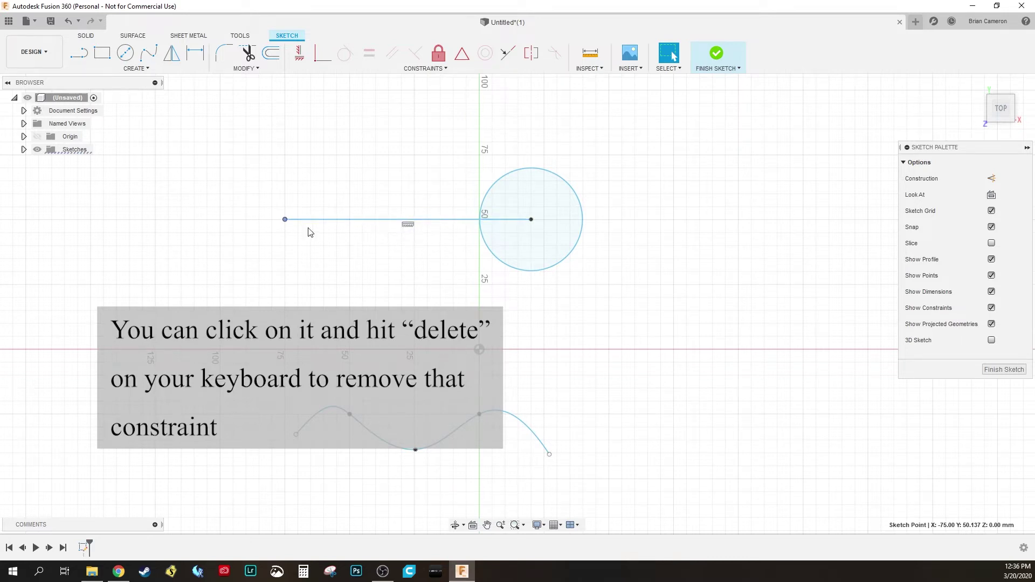
{"action": "left_click_drag", "start_coordinate": [285, 221], "coordinate": [311, 207]}
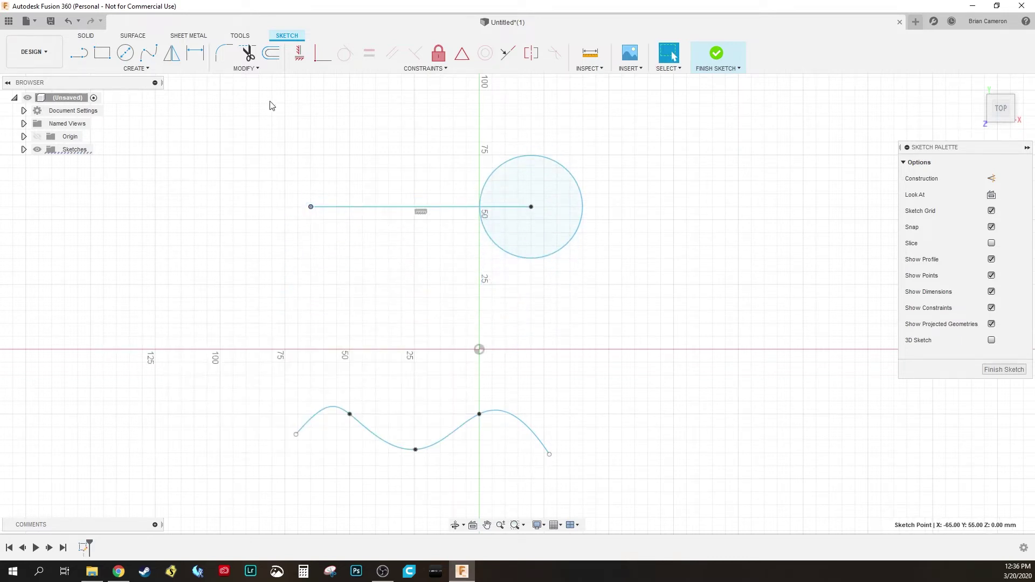
Draw a slanted line below the horizontal line and move its lower endpoint to X -65, Y 20
{"action": "left_click", "coordinate": [79, 54]}
{"action": "left_click", "coordinate": [284, 310]}
{"action": "left_click", "coordinate": [401, 246]}
{"action": "key", "text": "Escape"}
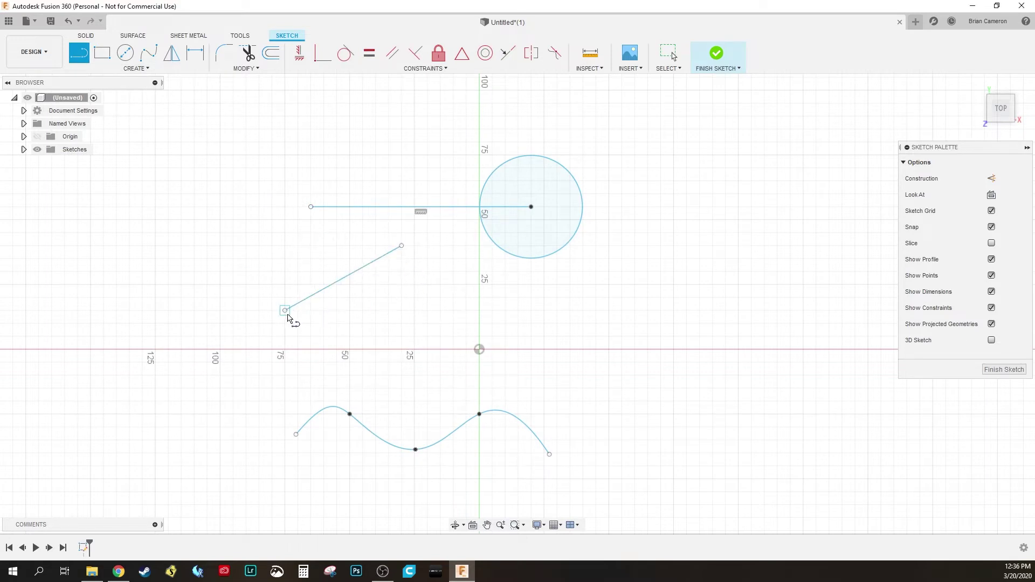
{"action": "key", "text": "Escape"}
{"action": "left_click_drag", "start_coordinate": [286, 314], "coordinate": [310, 297]}
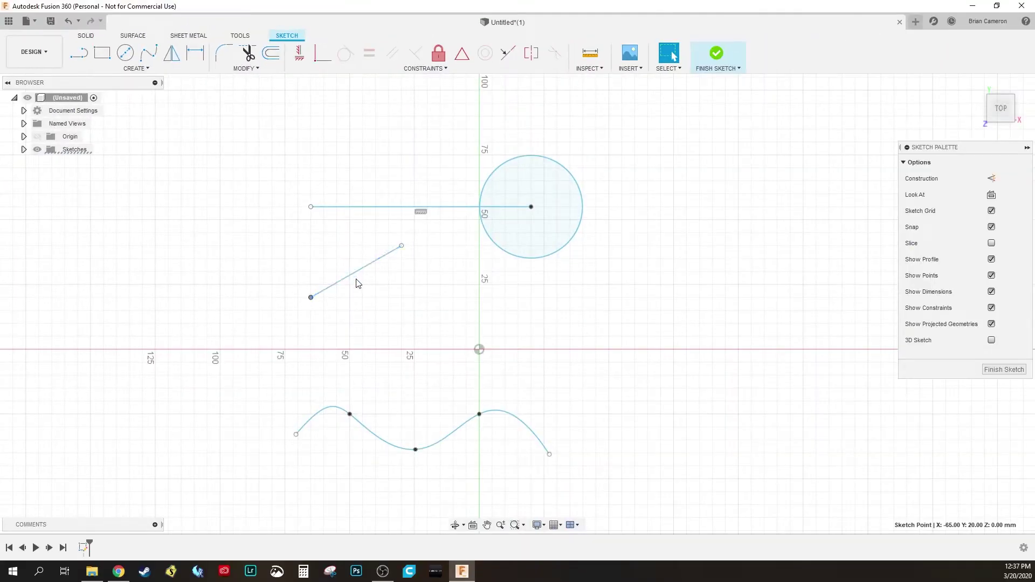
Add an aligned dimension of 45 mm to the slanted line
{"action": "key", "text": "d"}
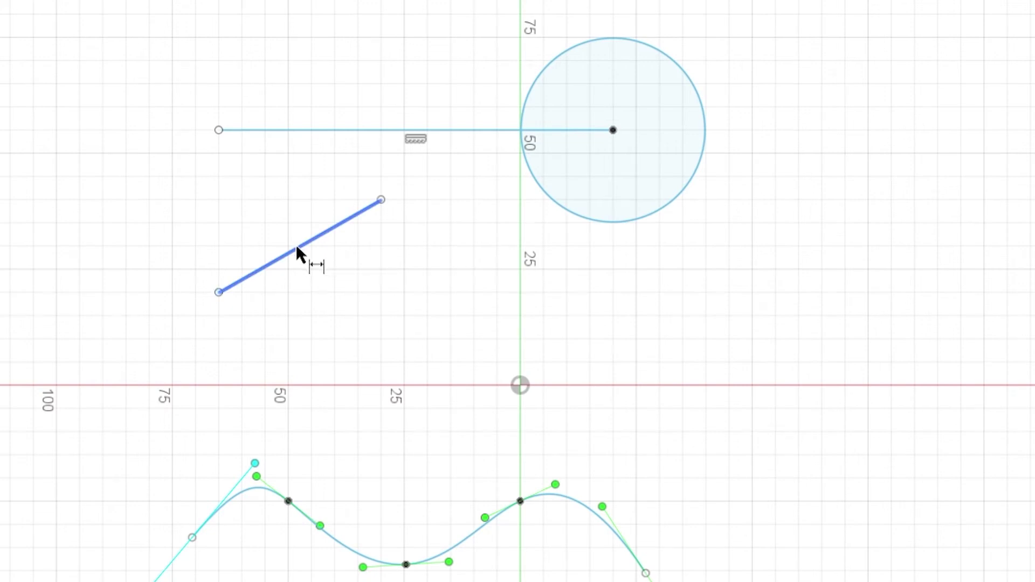
{"action": "left_click", "coordinate": [295, 256]}
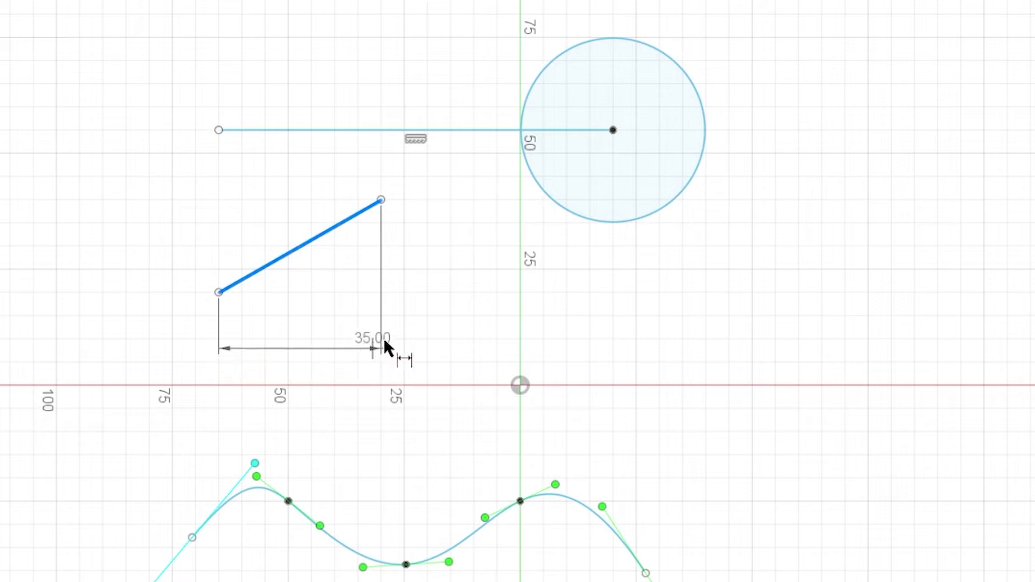
{"action": "left_click", "coordinate": [399, 306]}
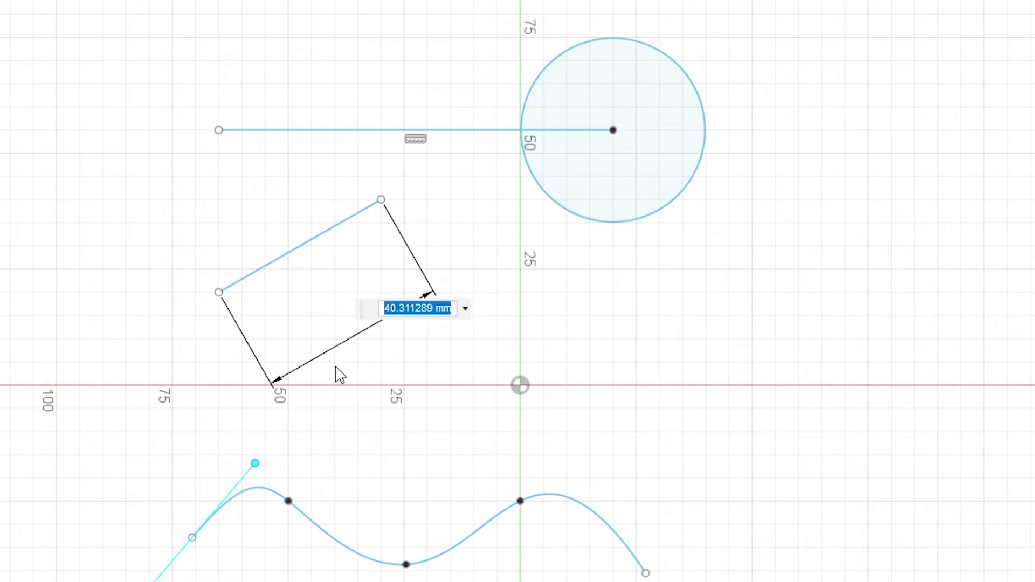
{"action": "type", "text": "45"}
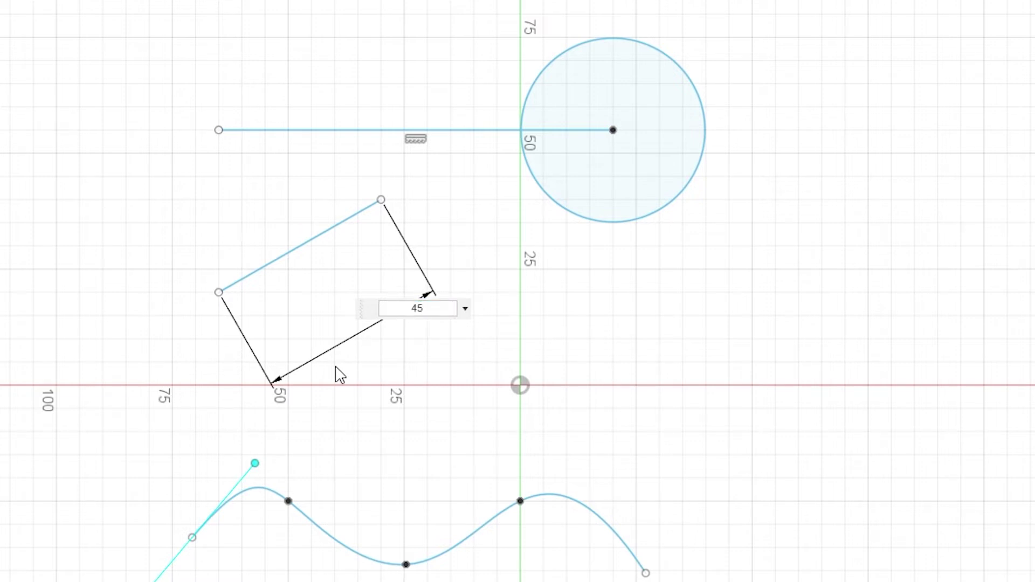
{"action": "key", "text": "Return"}
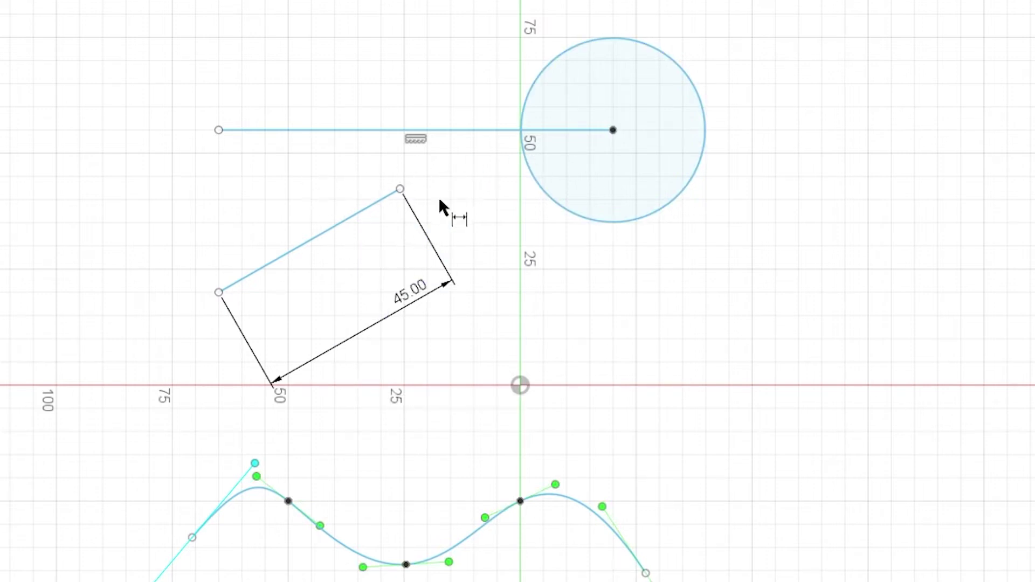
{"action": "key", "text": "Escape"}
Change the slanted line's length dimension to 20 mm and reposition the dimension
{"action": "double_click", "coordinate": [407, 301]}
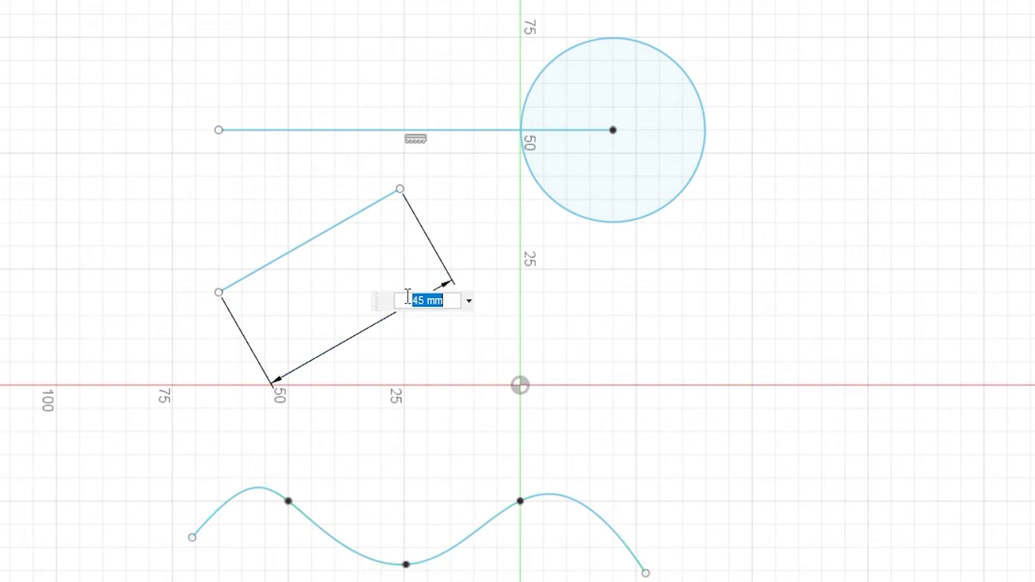
{"action": "type", "text": "20"}
{"action": "key", "text": "Return"}
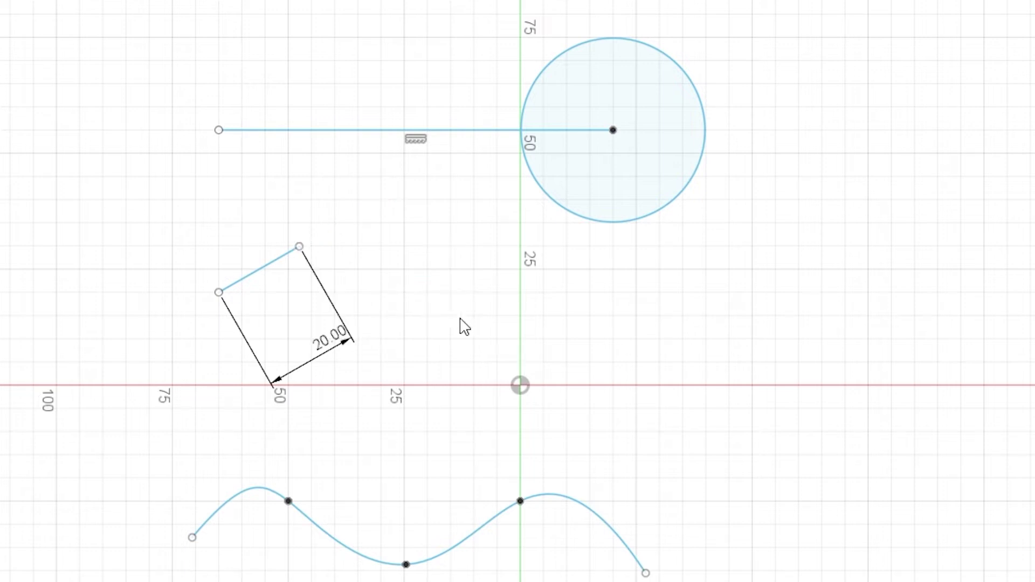
{"action": "left_click_drag", "start_coordinate": [332, 346], "coordinate": [317, 358]}
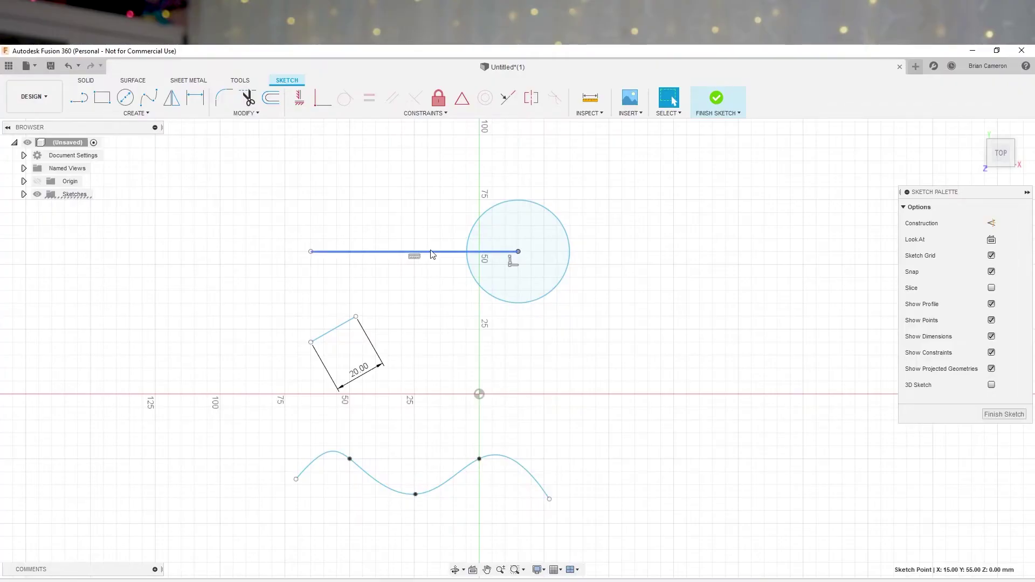
Dimension the horizontal line at 80 mm, placing the dimension above it
{"action": "key", "text": "d"}
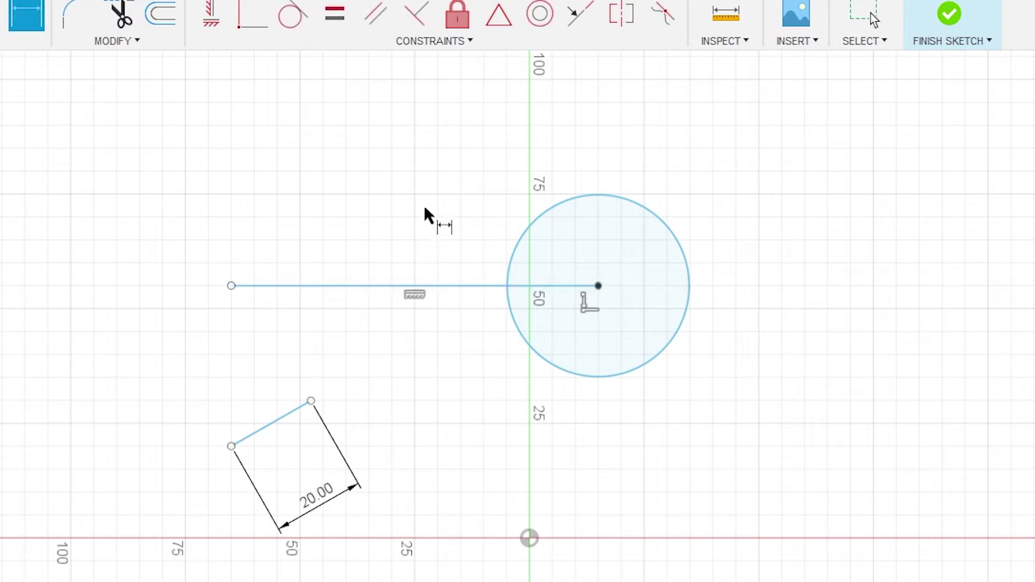
{"action": "left_click", "coordinate": [462, 285]}
{"action": "left_click", "coordinate": [463, 147]}
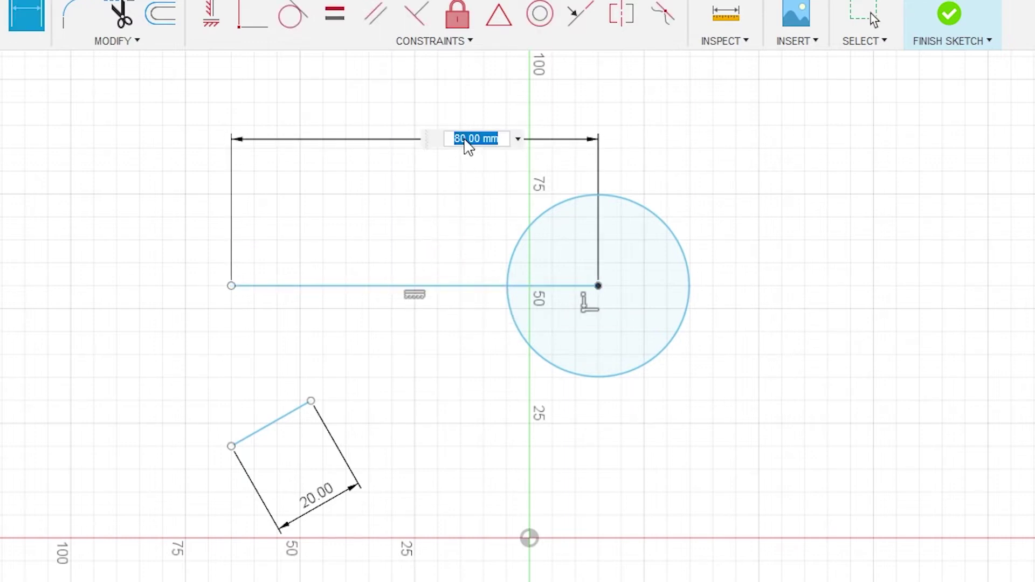
{"action": "key", "text": "Return"}
{"action": "key", "text": "Escape"}
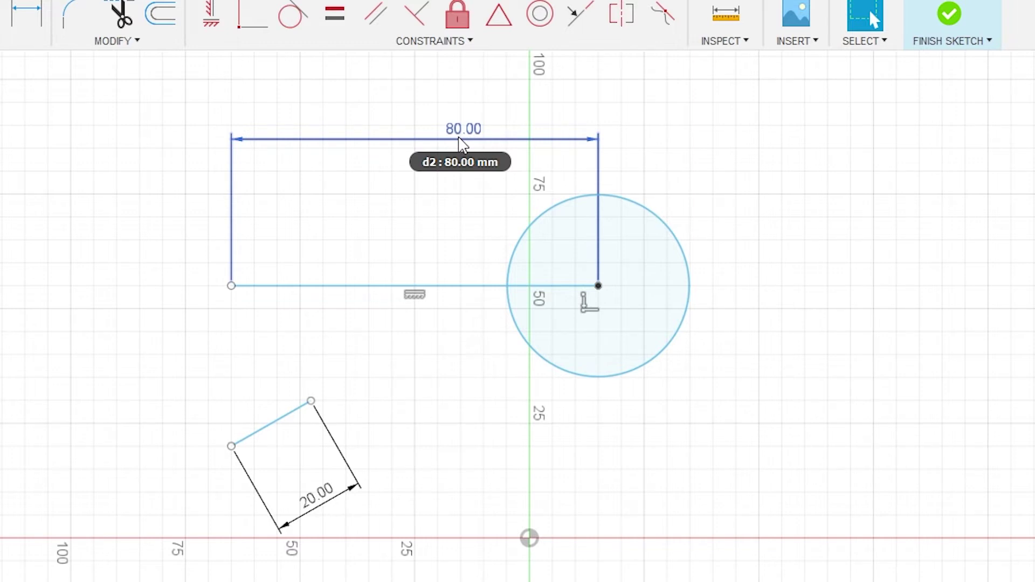
Link the slanted line's length to parameter d2 and move the line clear of the circle, its lower endpoint at X -115, Y 5
{"action": "double_click", "coordinate": [320, 494]}
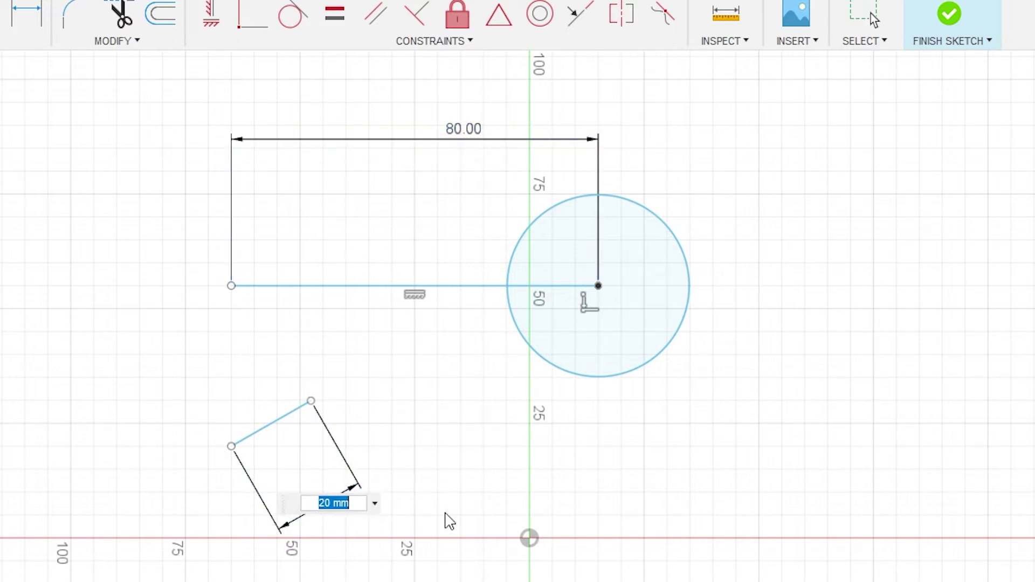
{"action": "type", "text": "d2"}
{"action": "key", "text": "Return"}
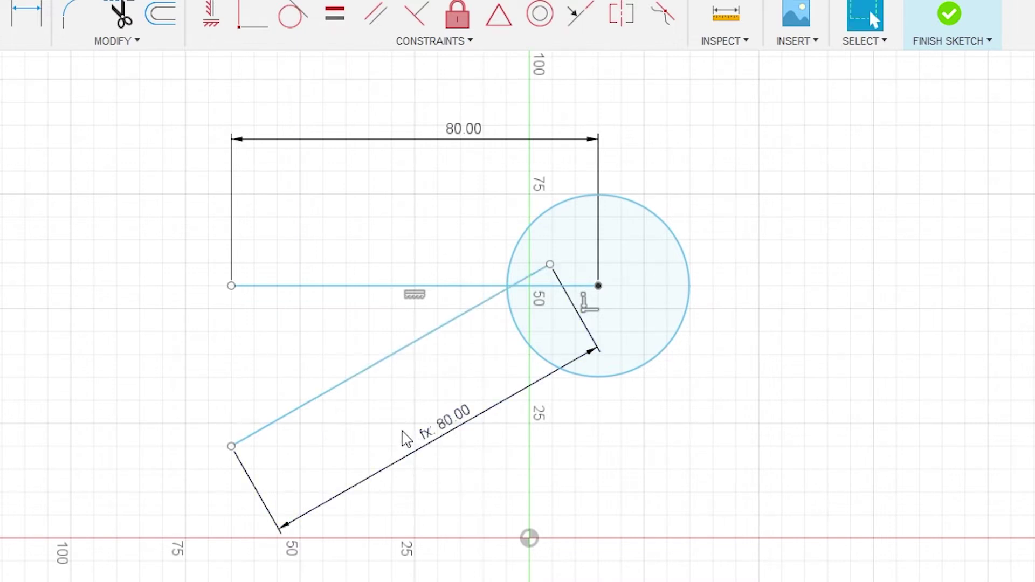
{"action": "left_click_drag", "start_coordinate": [550, 265], "coordinate": [320, 333]}
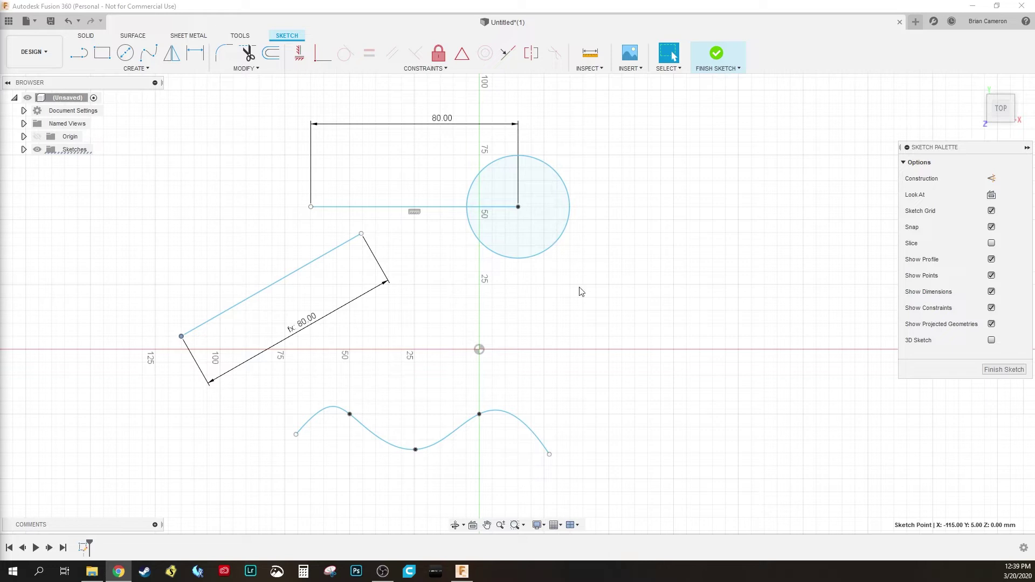
{"action": "left_click", "coordinate": [228, 238]}
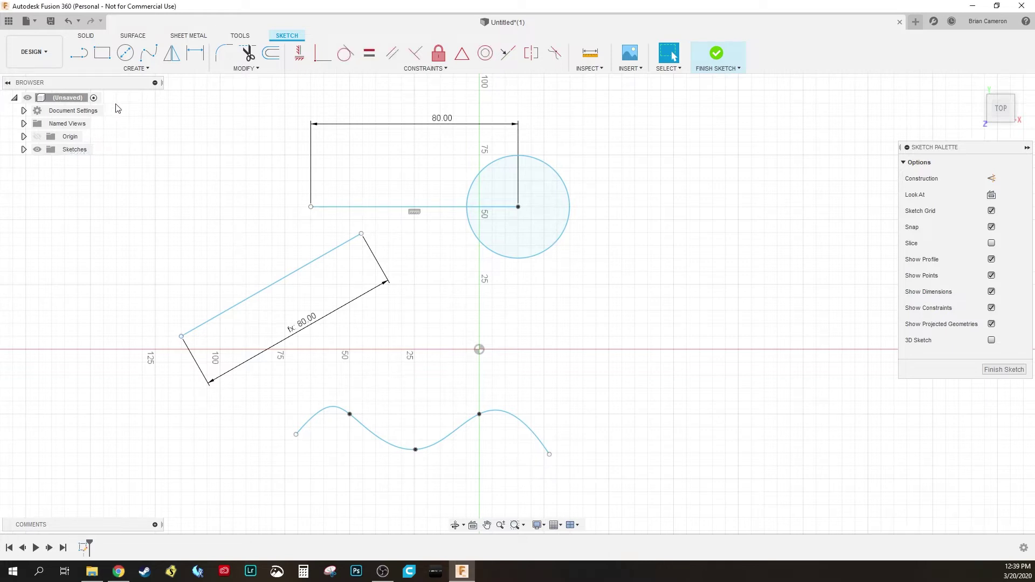
Draw a two-point rectangle about 62 by 30 mm to the right of the circle and finish the sketch
{"action": "left_click", "coordinate": [102, 53]}
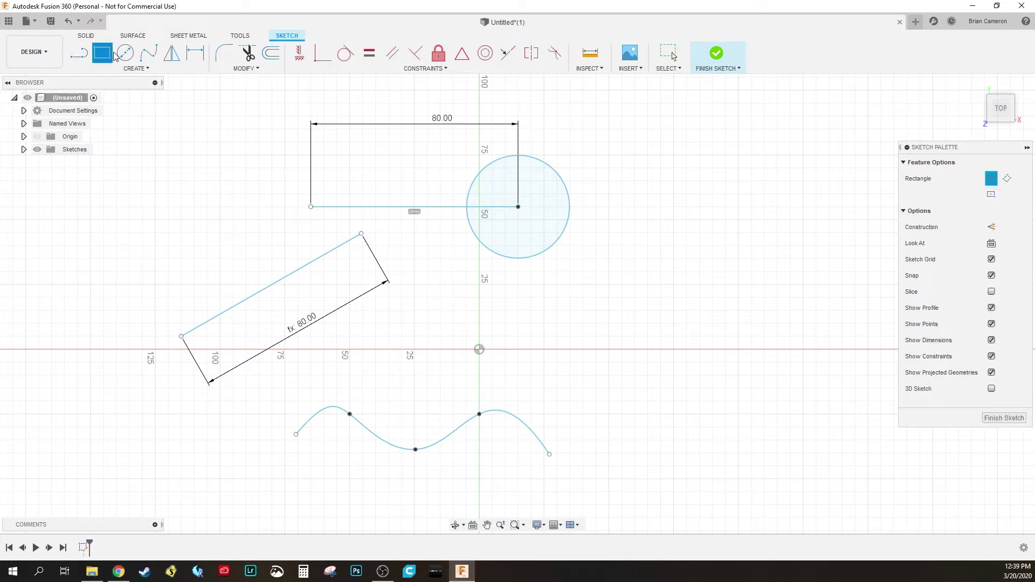
{"action": "left_click", "coordinate": [596, 155]}
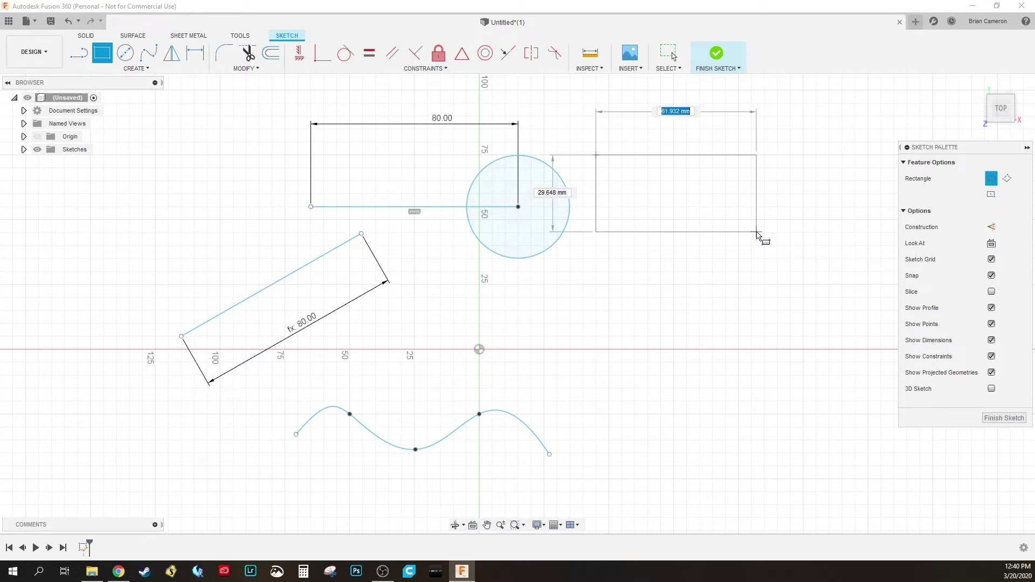
{"action": "left_click", "coordinate": [757, 232]}
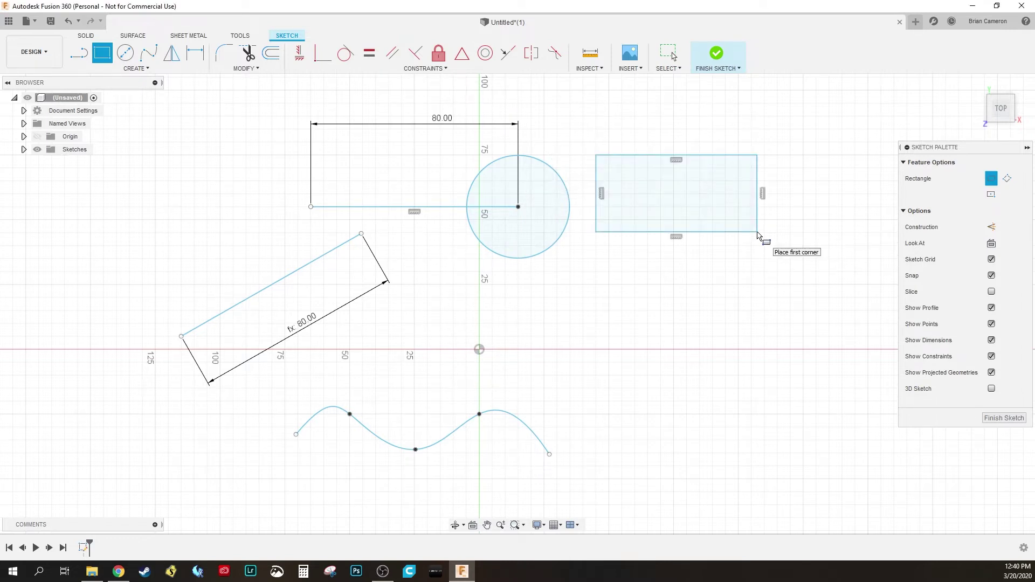
{"action": "left_click", "coordinate": [1003, 419]}
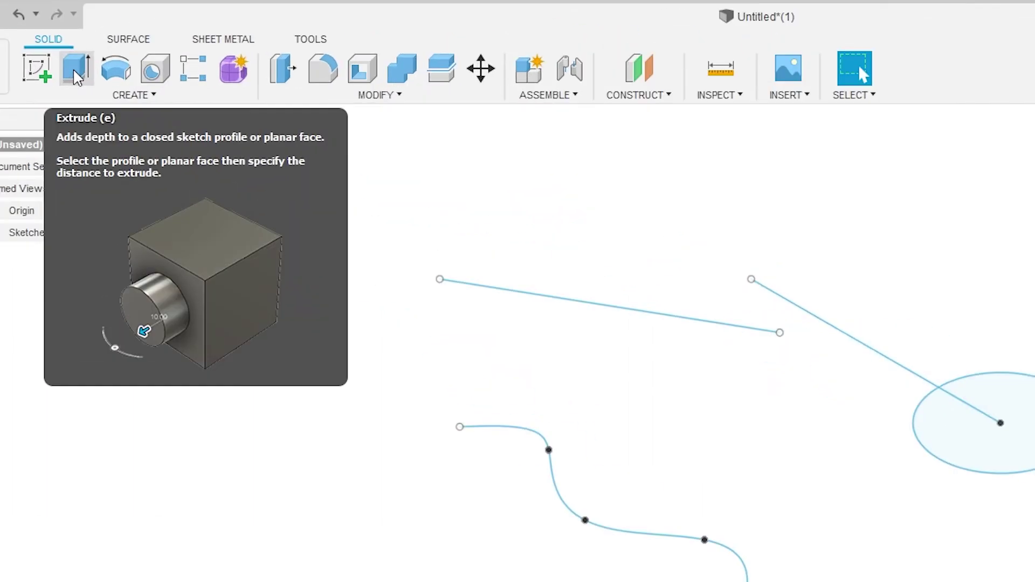
Extrude the rectangle profile 25 mm upward on one side as a new body
{"action": "left_click", "coordinate": [79, 73]}
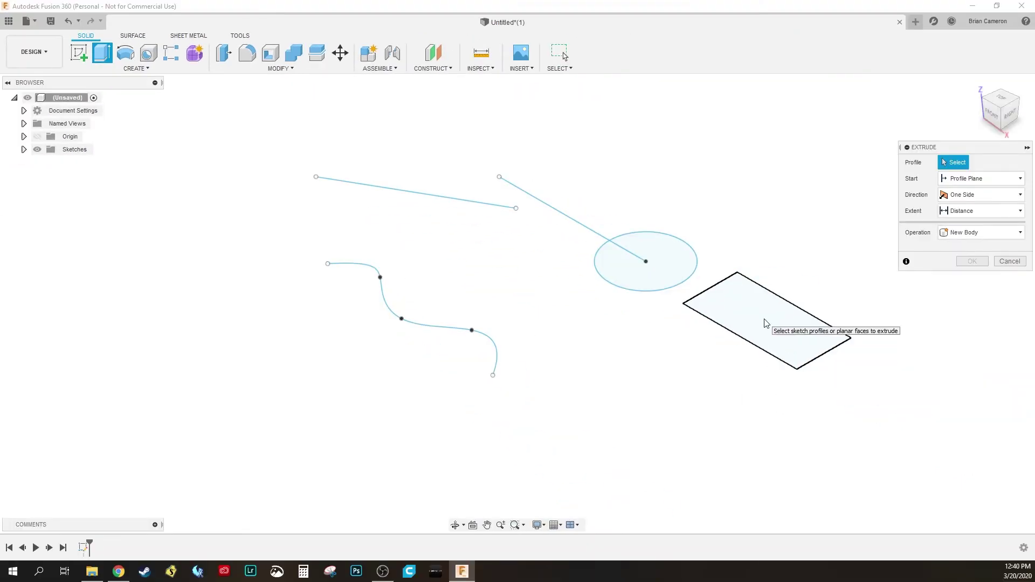
{"action": "left_click", "coordinate": [761, 315]}
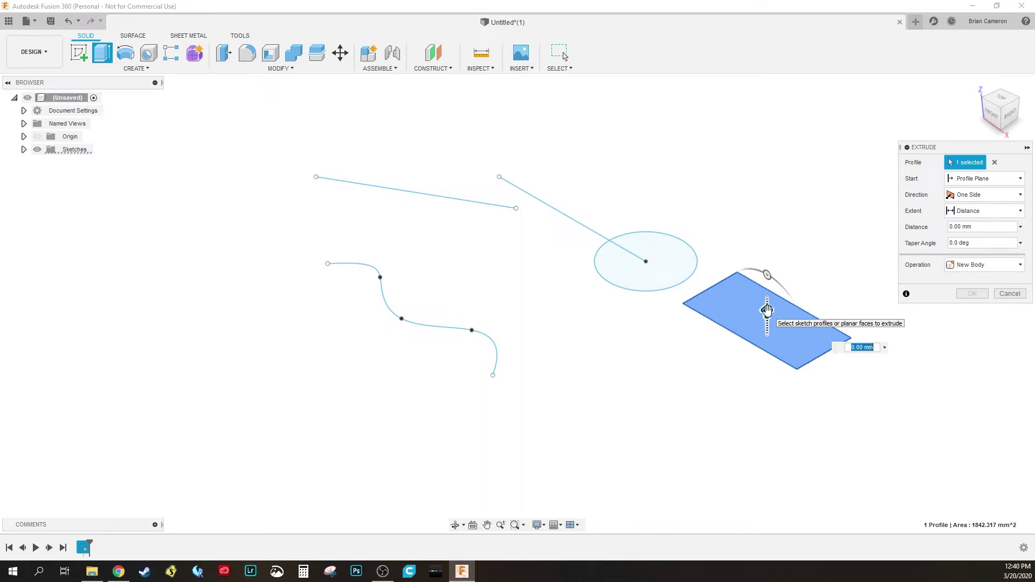
{"action": "left_click_drag", "start_coordinate": [773, 309], "coordinate": [764, 286]}
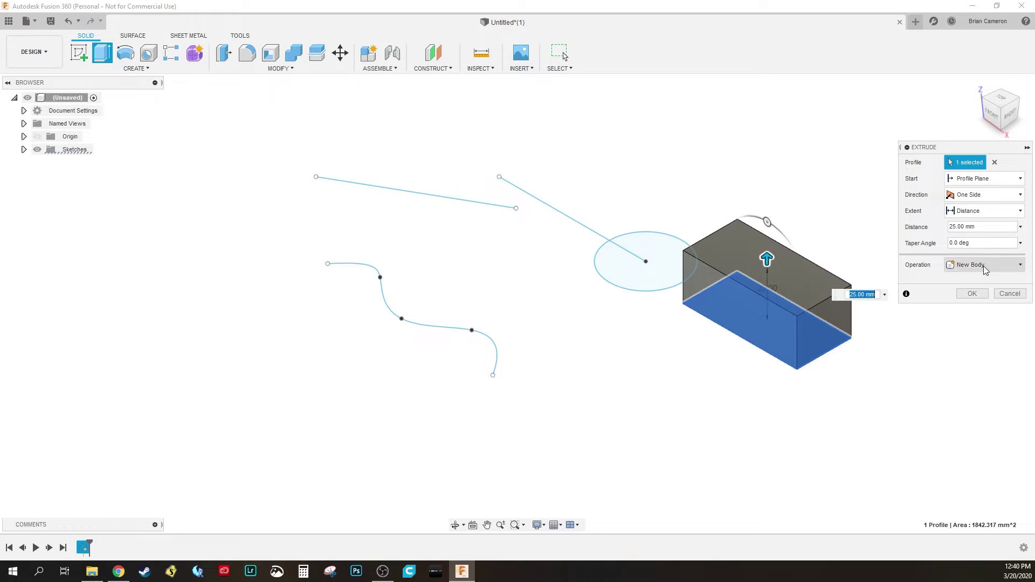
{"action": "left_click", "coordinate": [972, 294]}
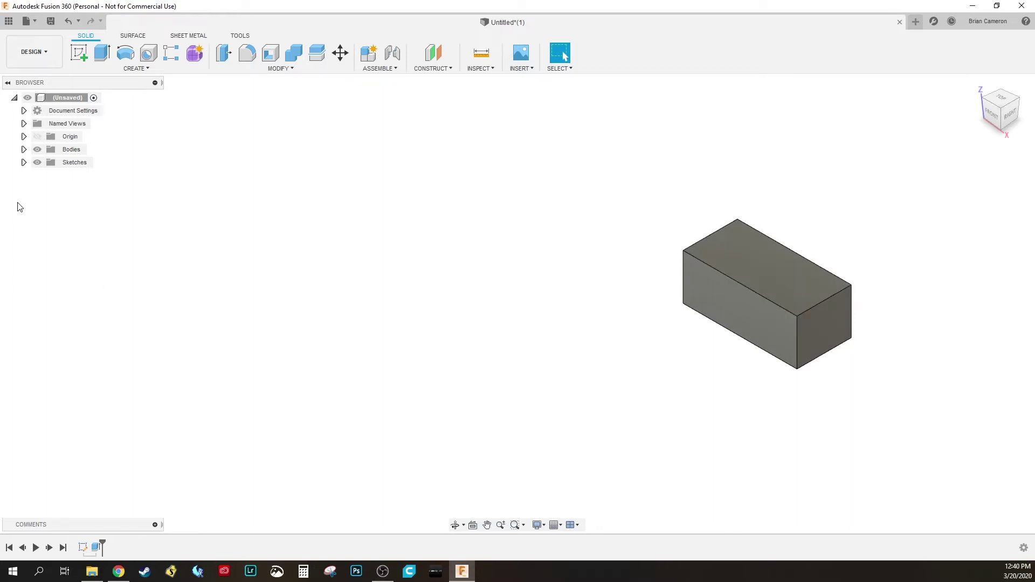
Make Sketch1 visible again alongside the extruded block
{"action": "left_click", "coordinate": [23, 163]}
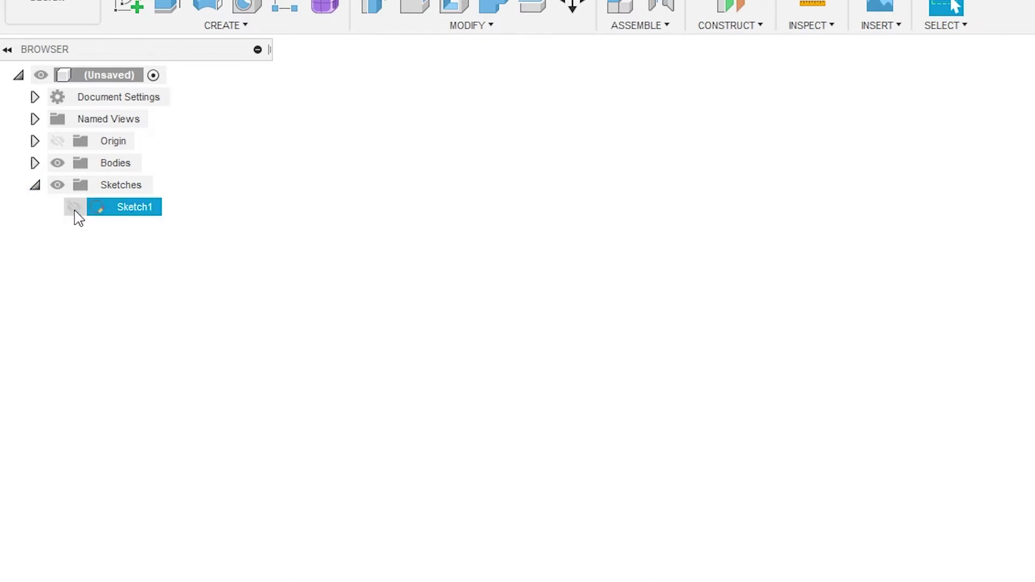
{"action": "left_click", "coordinate": [75, 210]}
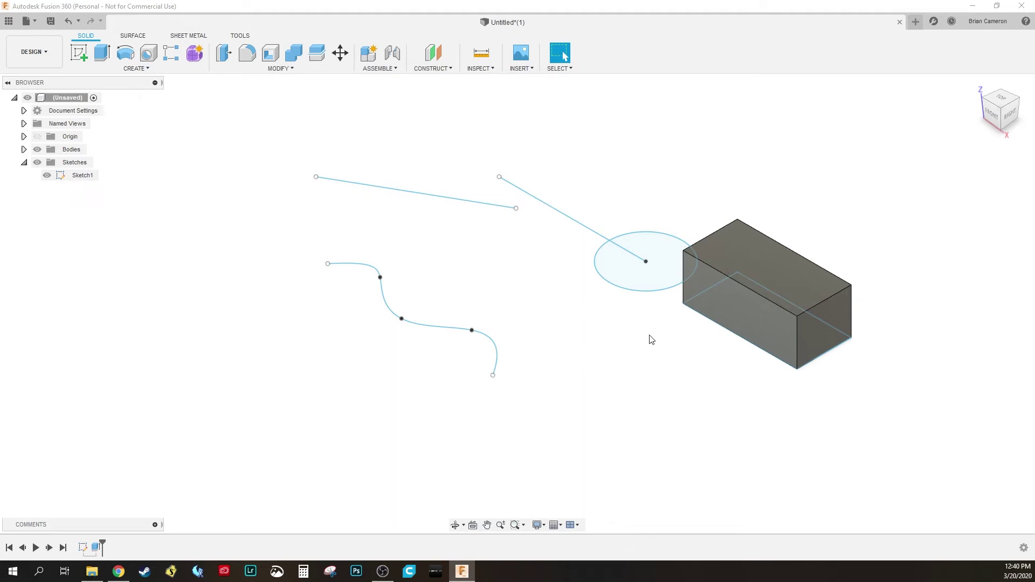
{"action": "middle_click_drag", "start_coordinate": [672, 370], "coordinate": [550, 397]}
{"action": "left_click", "coordinate": [674, 347]}
{"action": "left_click", "coordinate": [770, 302]}
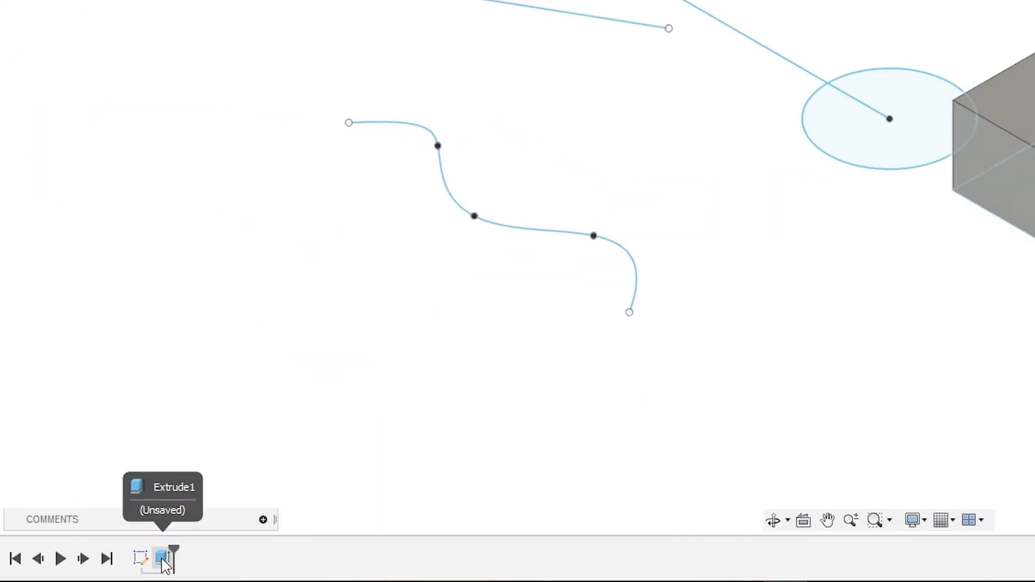
Reopen the block's extrude feature from the design history for editing and set its distance to 30 mm
{"action": "left_click", "coordinate": [163, 561]}
{"action": "right_click", "coordinate": [162, 559]}
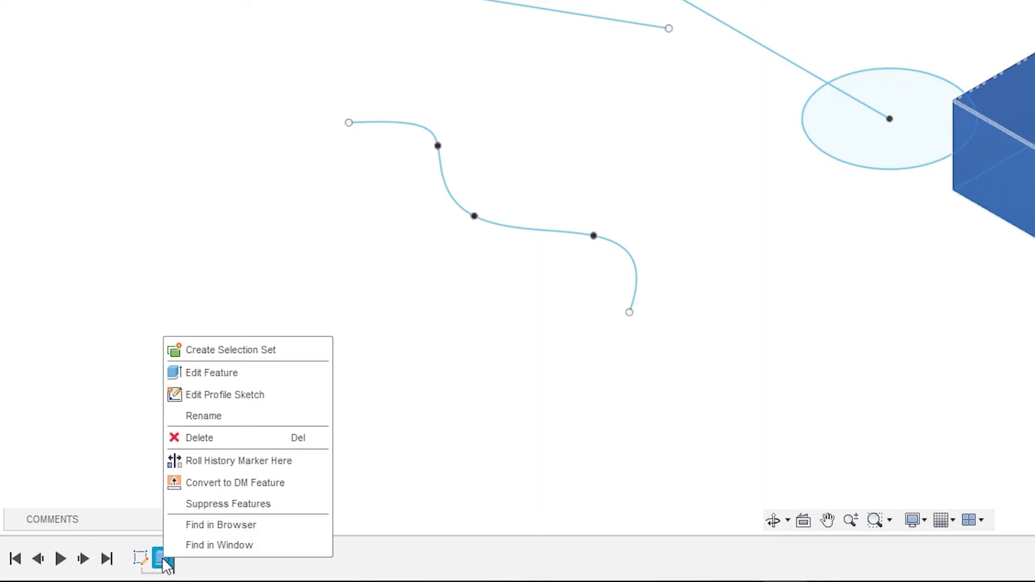
{"action": "left_click", "coordinate": [205, 379]}
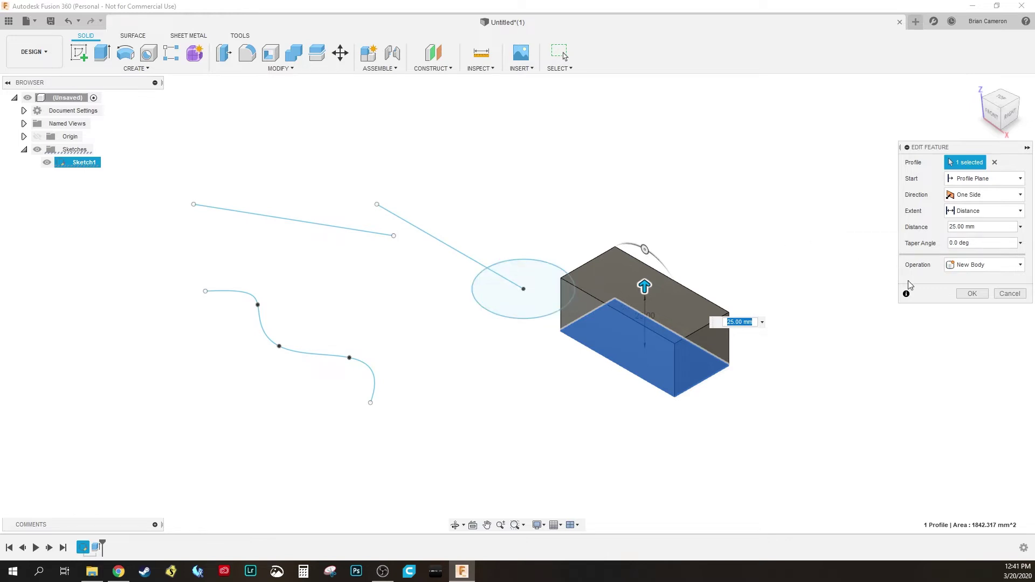
{"action": "left_click", "coordinate": [988, 225]}
{"action": "type", "text": "30"}
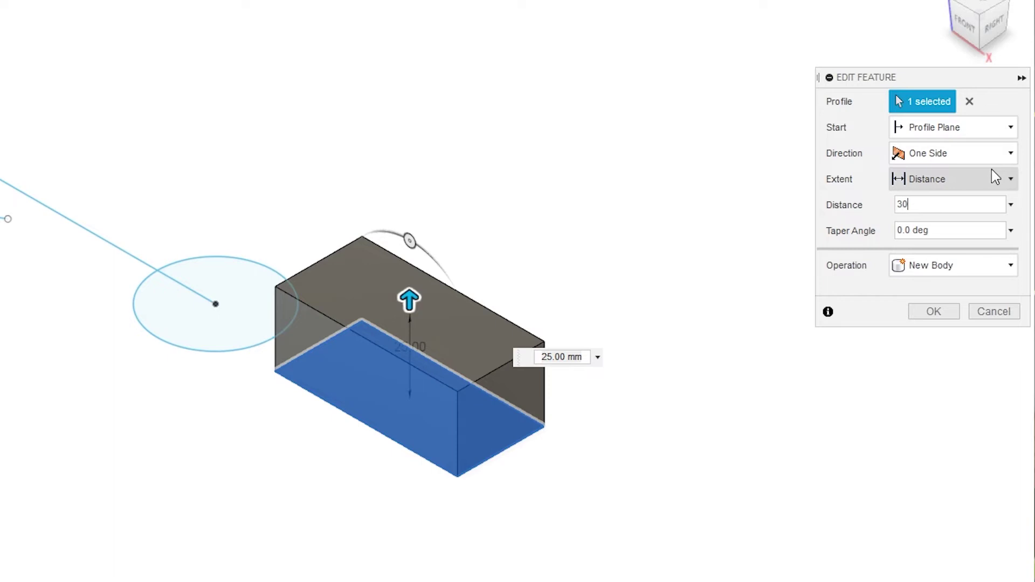
{"action": "key", "text": "Return"}
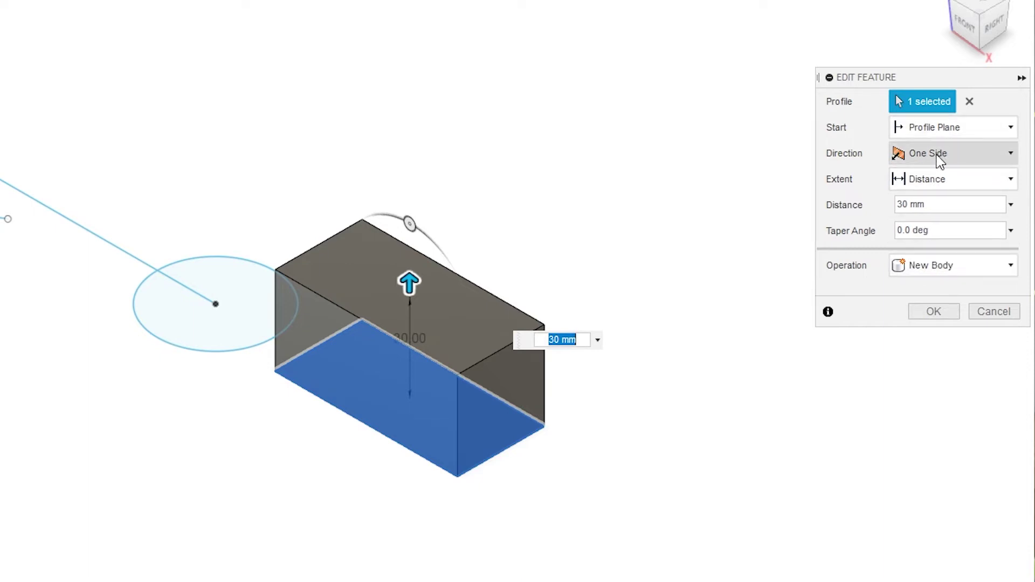
Keep the profile plane as the start and try a two-sided extrusion with 15 mm on the second side
{"action": "left_click", "coordinate": [954, 128]}
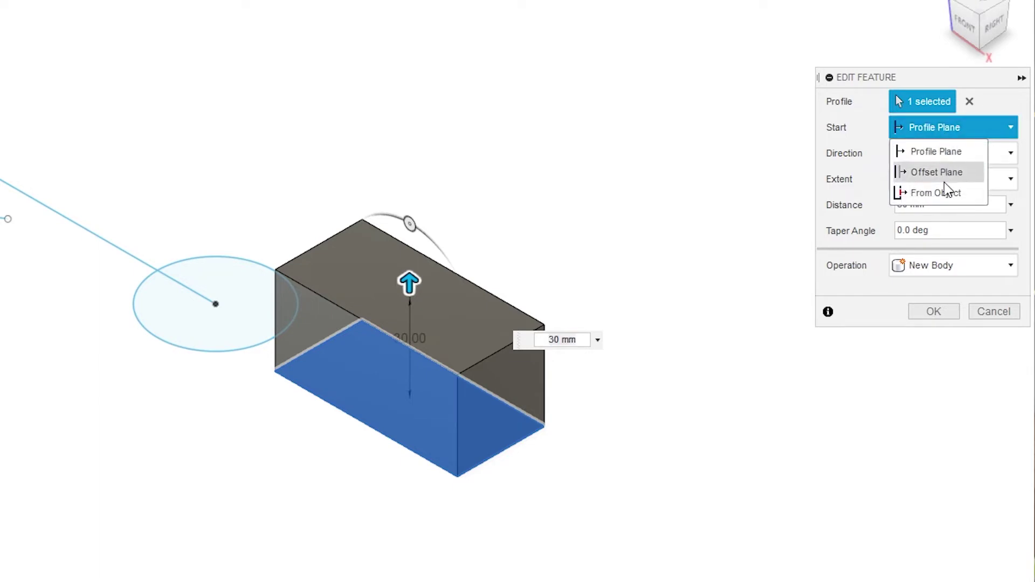
{"action": "left_click", "coordinate": [936, 152]}
{"action": "left_click", "coordinate": [936, 155]}
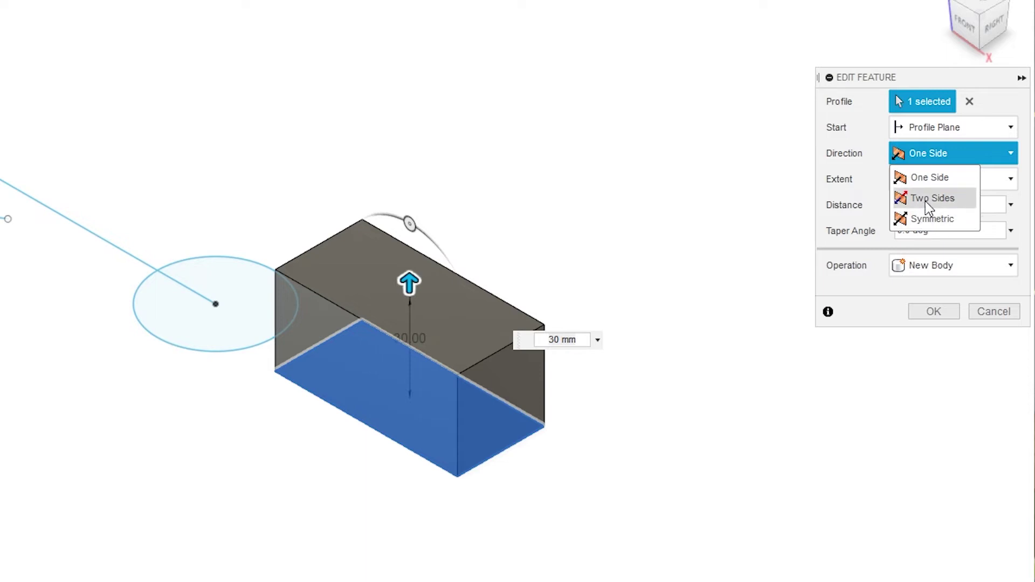
{"action": "left_click", "coordinate": [926, 203]}
{"action": "middle_click_drag", "start_coordinate": [587, 288], "coordinate": [523, 157]}
{"action": "left_click_drag", "start_coordinate": [346, 280], "coordinate": [341, 446]}
Make the block's extrusion symmetric at 30 mm on each side of the sketch and apply the edit
{"action": "left_click", "coordinate": [954, 153]}
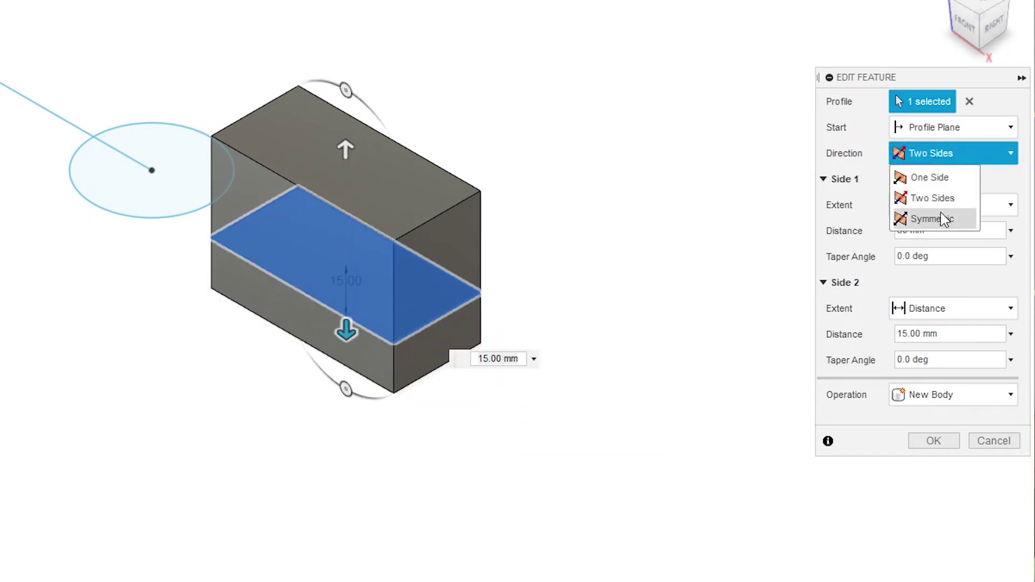
{"action": "left_click", "coordinate": [930, 220]}
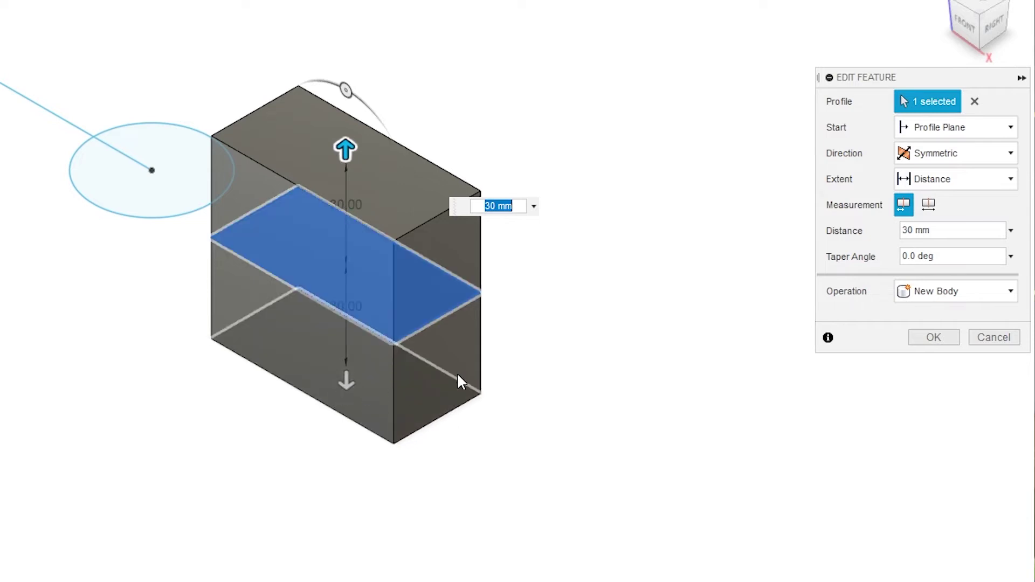
{"action": "left_click", "coordinate": [934, 338]}
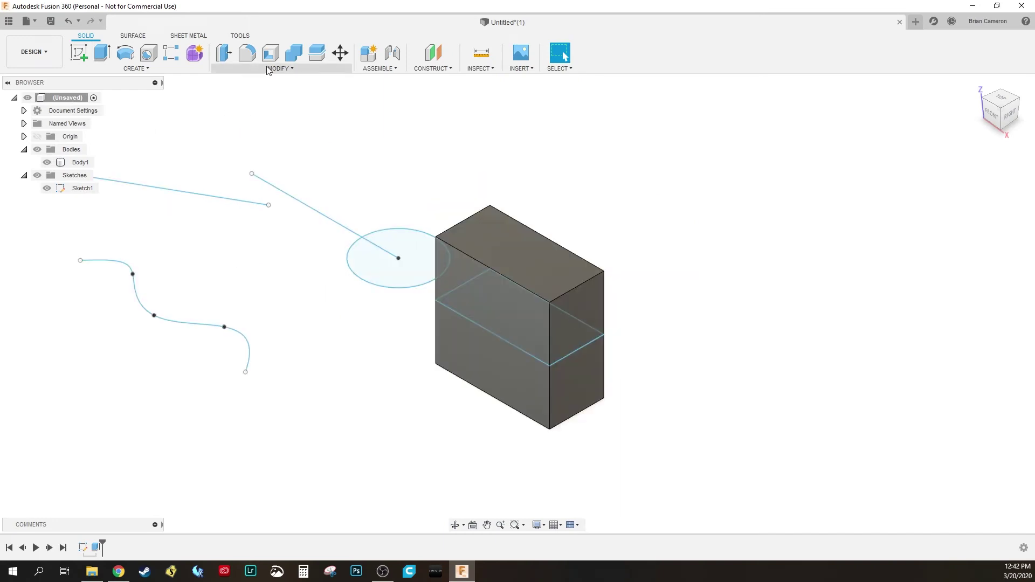
Fillet the four top edges of the block with a constant radius of 12.5 mm
{"action": "left_click", "coordinate": [250, 59]}
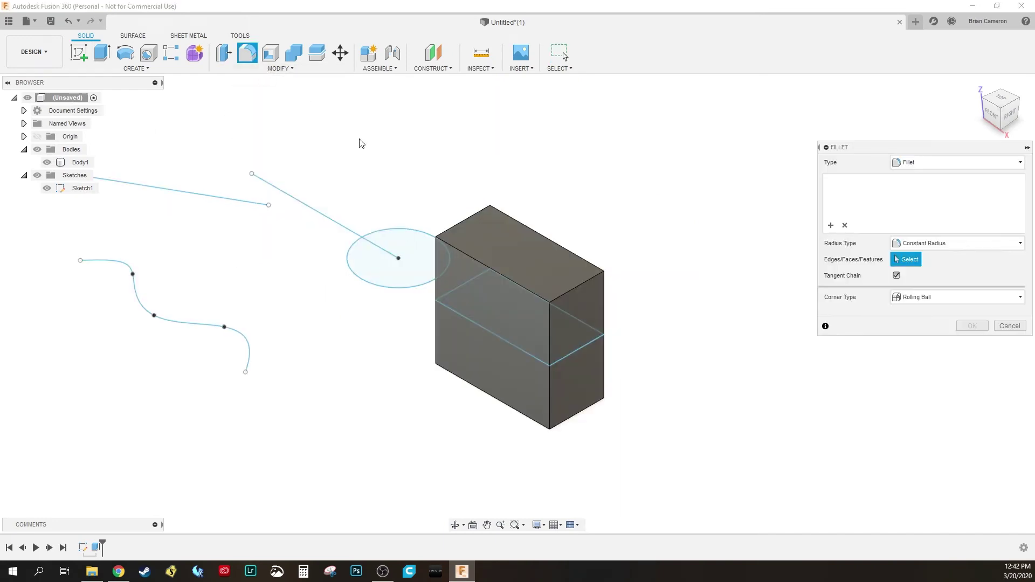
{"action": "left_click", "coordinate": [511, 220]}
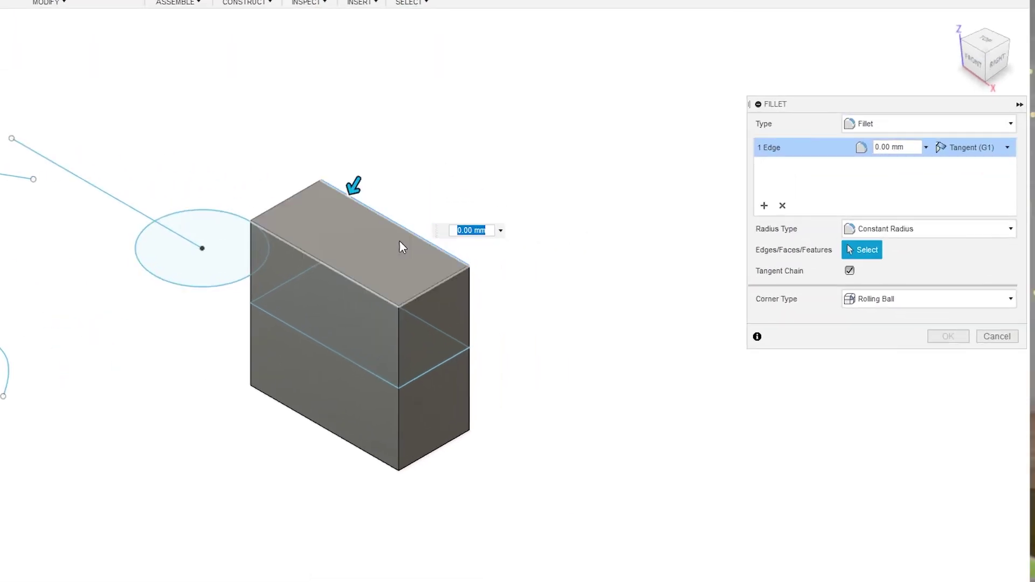
{"action": "left_click", "coordinate": [426, 290]}
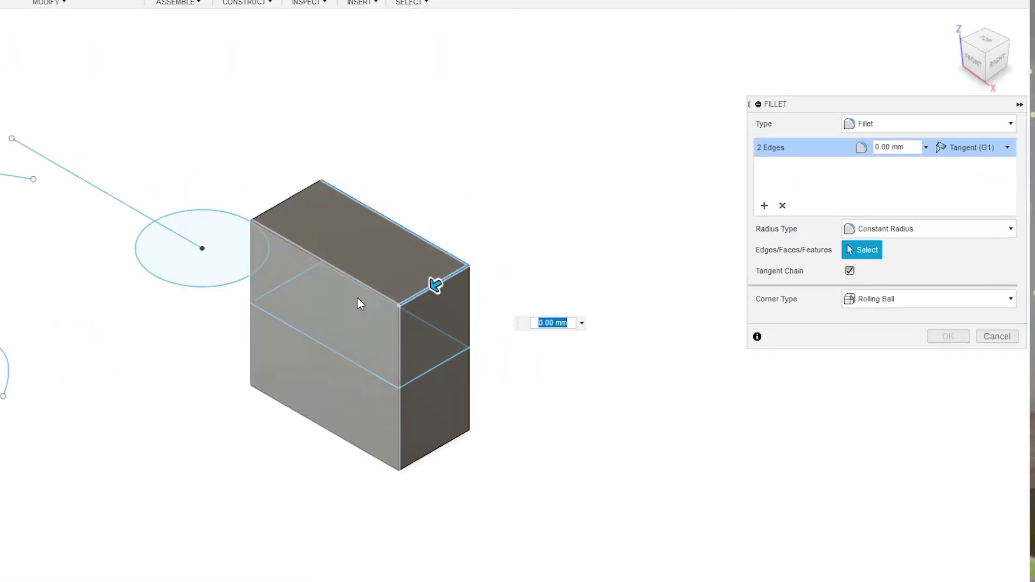
{"action": "left_click", "coordinate": [367, 292]}
{"action": "left_click", "coordinate": [279, 204]}
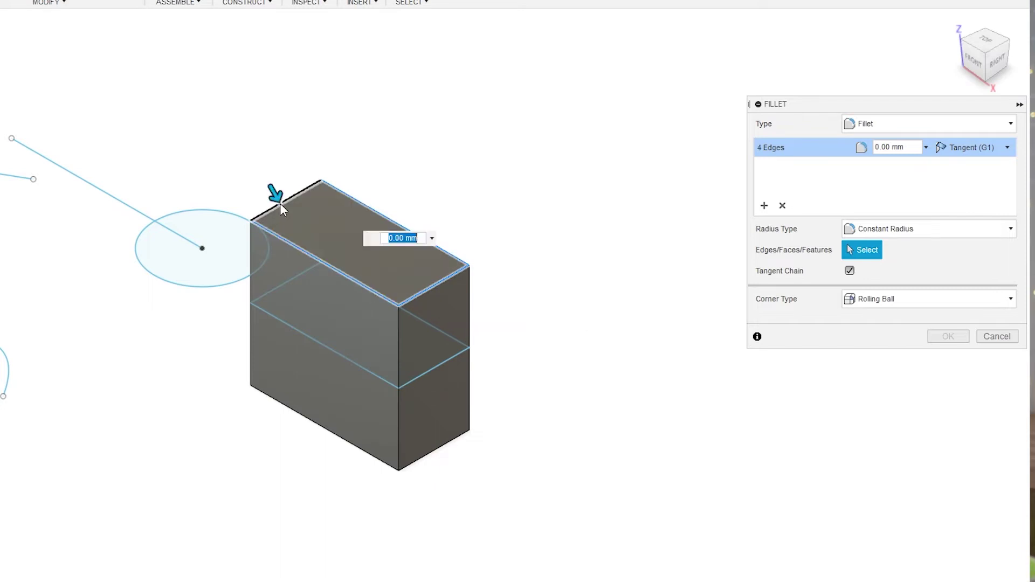
{"action": "type", "text": "5"}
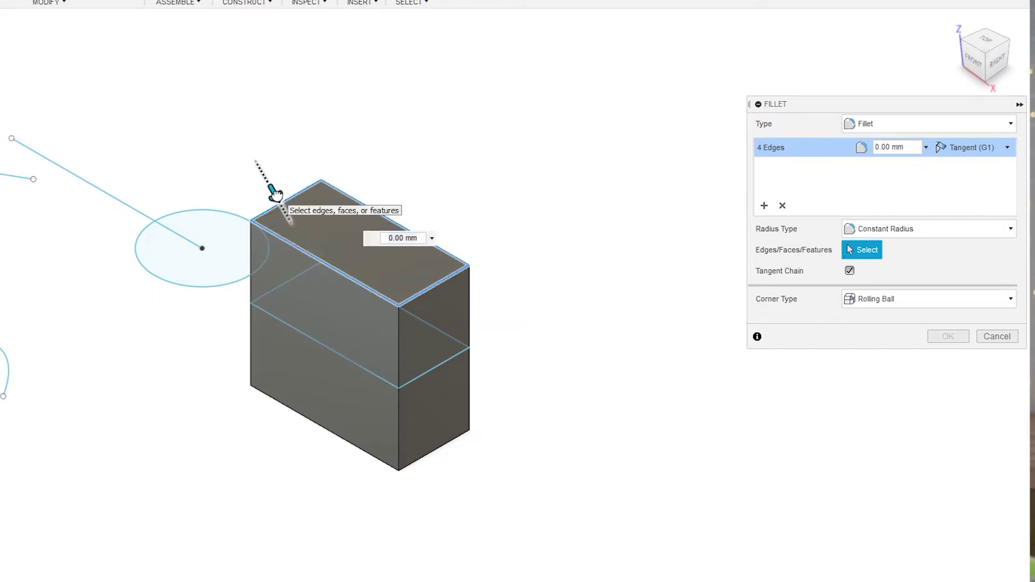
{"action": "key", "text": "Return"}
{"action": "left_click_drag", "start_coordinate": [280, 200], "coordinate": [283, 208]}
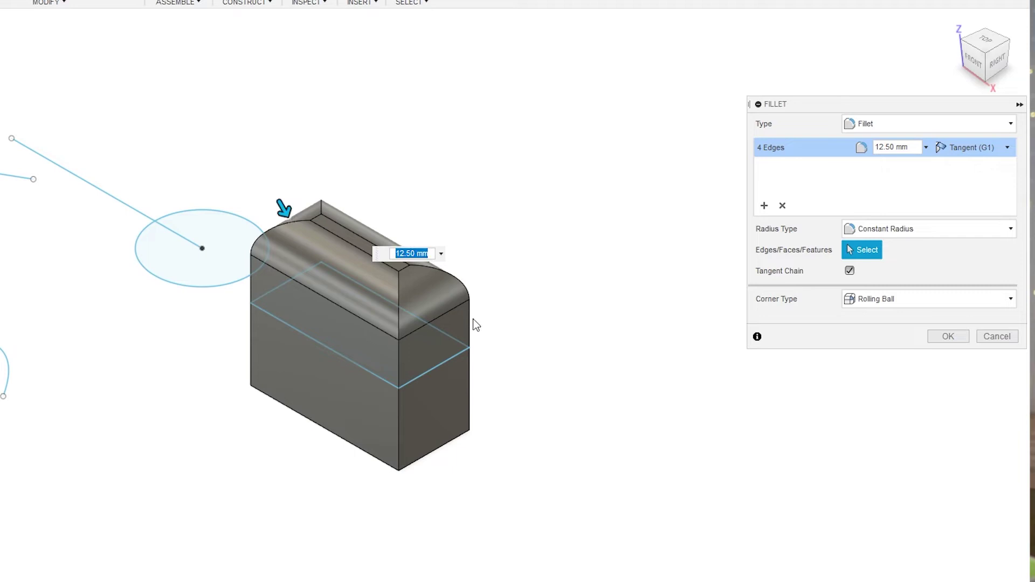
{"action": "mouse_move", "coordinate": [472, 320]}
{"action": "middle_mouse_down", "text": "shift"}
{"action": "mouse_move", "coordinate": [485, 303]}
{"action": "mouse_move", "coordinate": [523, 296]}
{"action": "mouse_move", "coordinate": [435, 318]}
{"action": "mouse_move", "coordinate": [464, 305]}
{"action": "middle_mouse_up", "text": "shift"}
{"action": "key", "text": "Return"}
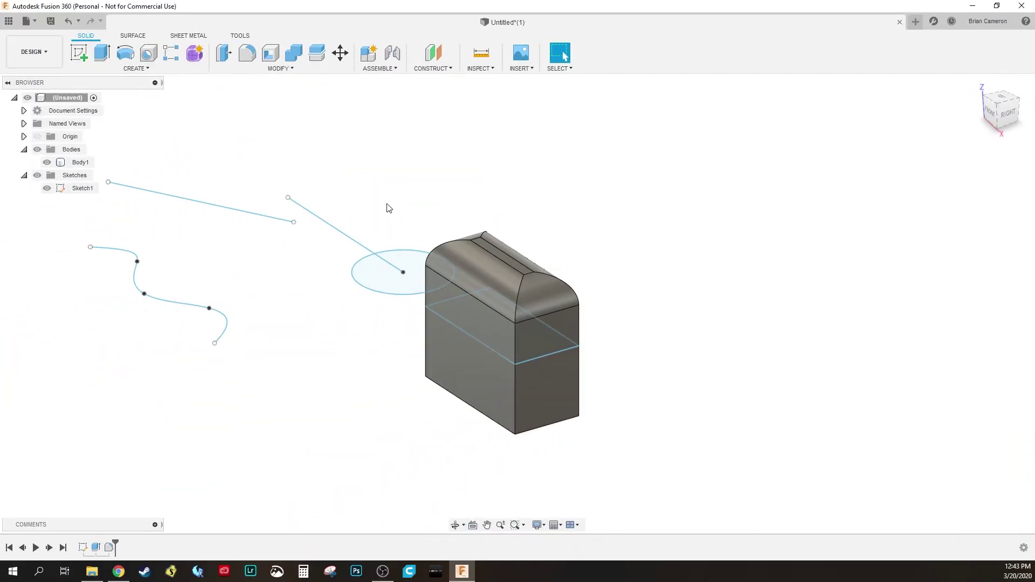
Examine the filleted block by panning, zooming and orbiting around it, and return to the home view
{"action": "middle_click_drag", "start_coordinate": [360, 194], "coordinate": [428, 225]}
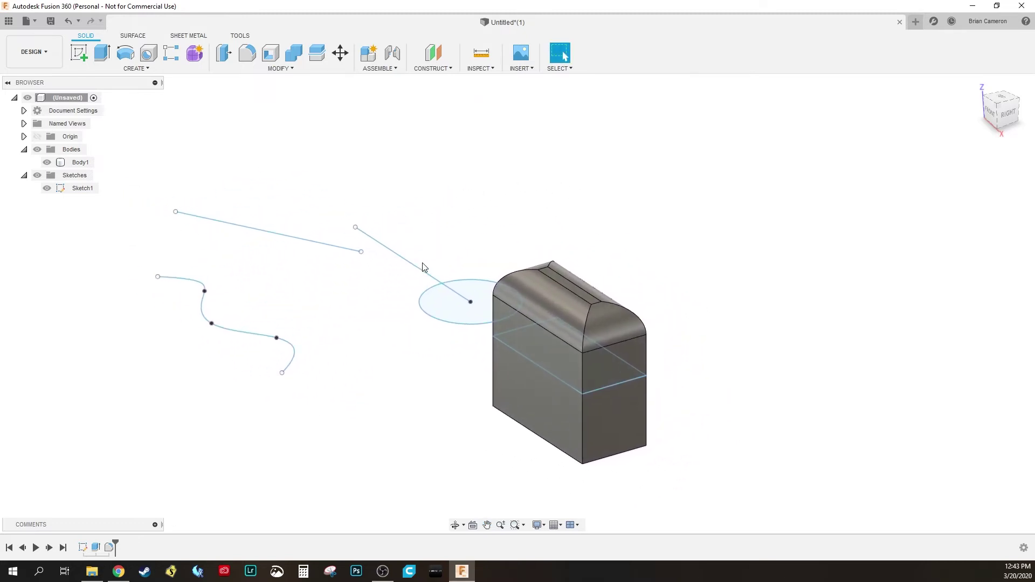
{"action": "scroll", "coordinate": [423, 266], "scroll_direction": "down", "scroll_amount": 3}
{"action": "scroll", "coordinate": [427, 265], "scroll_direction": "up", "scroll_amount": 4}
{"action": "scroll", "coordinate": [431, 269], "scroll_direction": "down", "scroll_amount": 1}
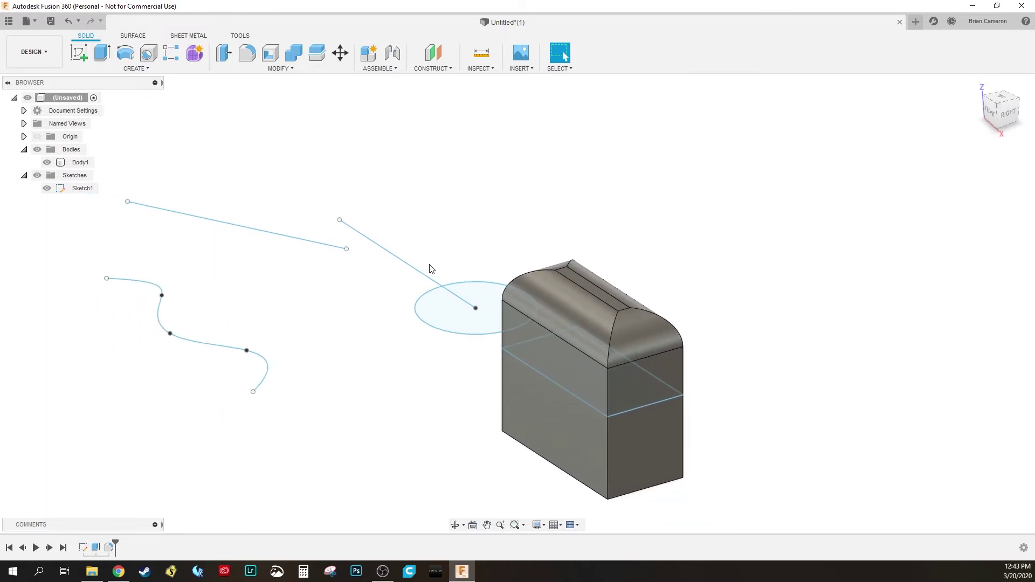
{"action": "middle_click_drag", "start_coordinate": [431, 269], "coordinate": [384, 265]}
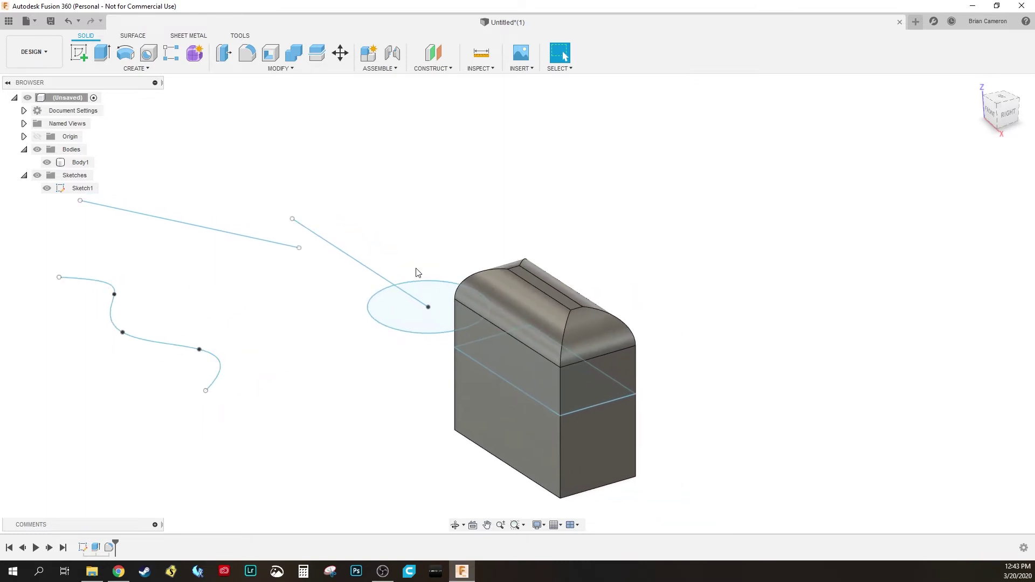
{"action": "middle_click_drag", "start_coordinate": [415, 249], "coordinate": [386, 270], "text": "shift"}
{"action": "middle_click_drag", "start_coordinate": [395, 305], "coordinate": [999, 152], "text": "shift"}
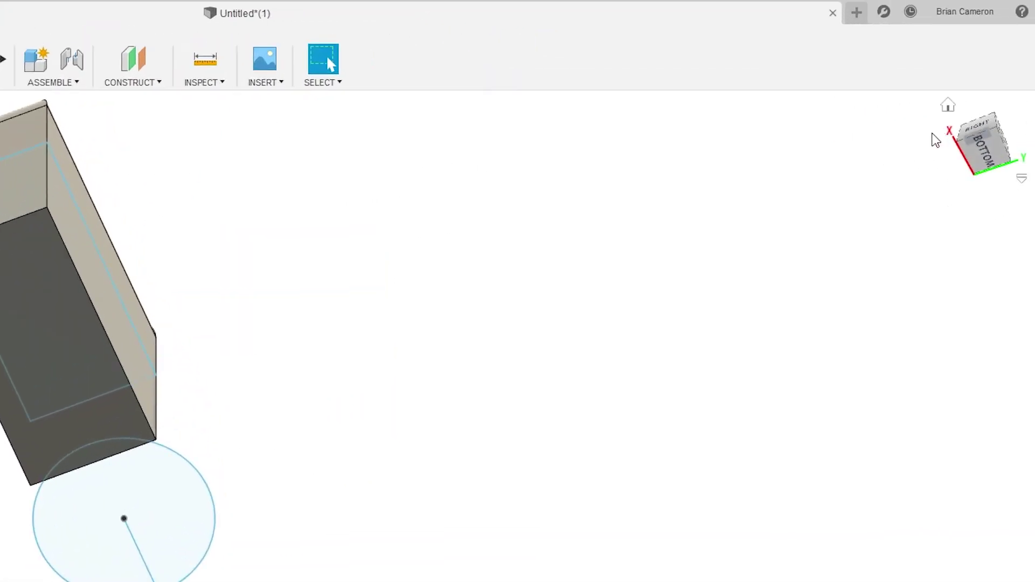
{"action": "left_click", "coordinate": [948, 105]}
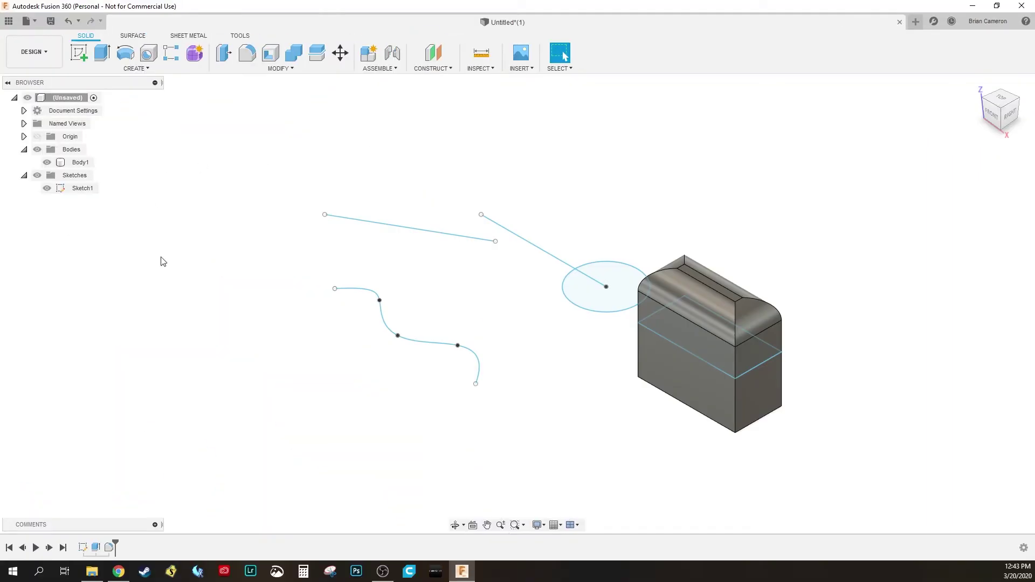
Toggle the origin's visibility and extrude the sketched circle upward into a separate cylinder body
{"action": "left_click", "coordinate": [37, 137]}
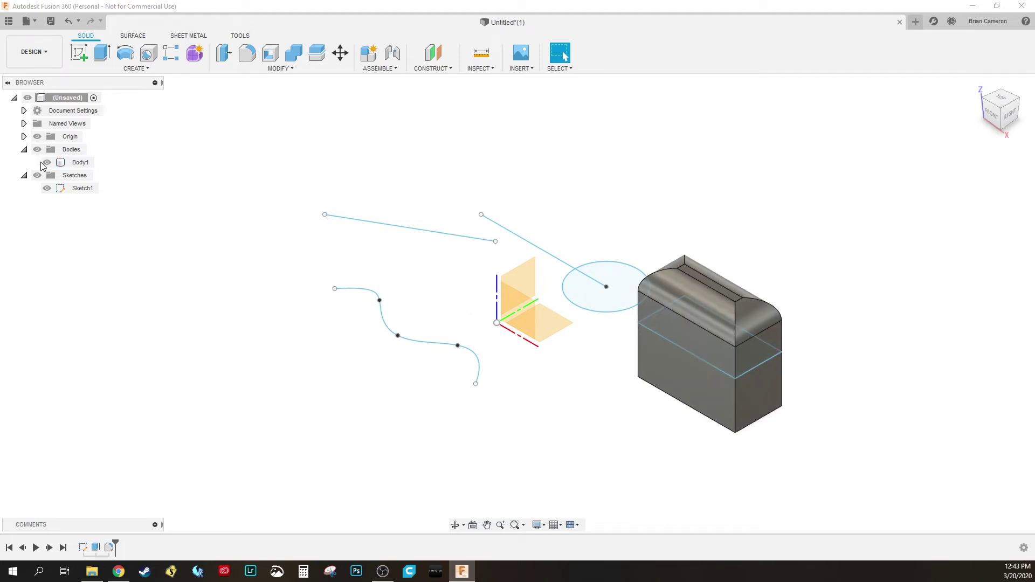
{"action": "left_click", "coordinate": [83, 188]}
{"action": "key", "text": "e"}
{"action": "key", "text": "Return"}
Chamfer the cylinder's top edge with an equal distance of 10 mm
{"action": "left_click", "coordinate": [285, 70]}
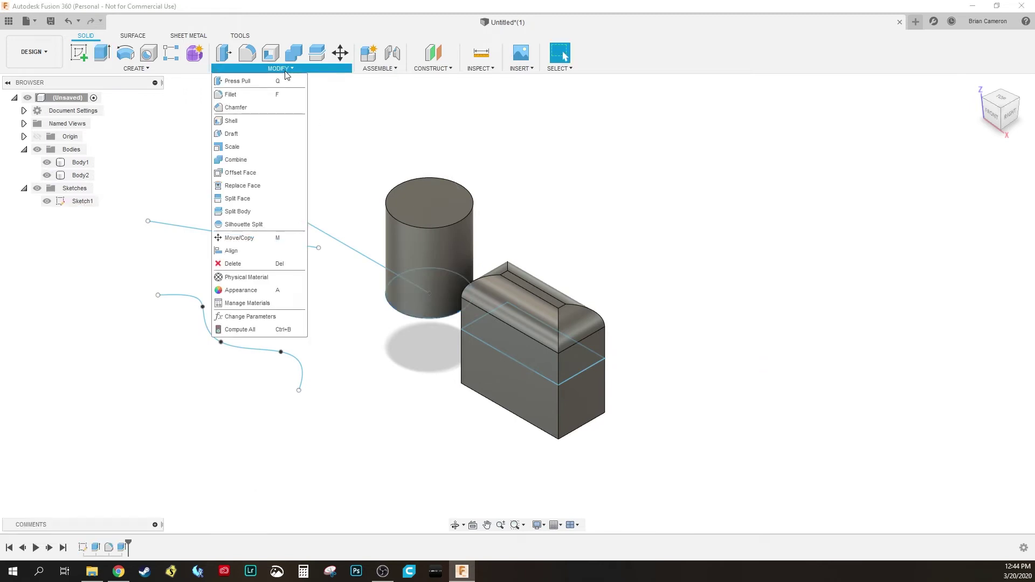
{"action": "left_click", "coordinate": [233, 108]}
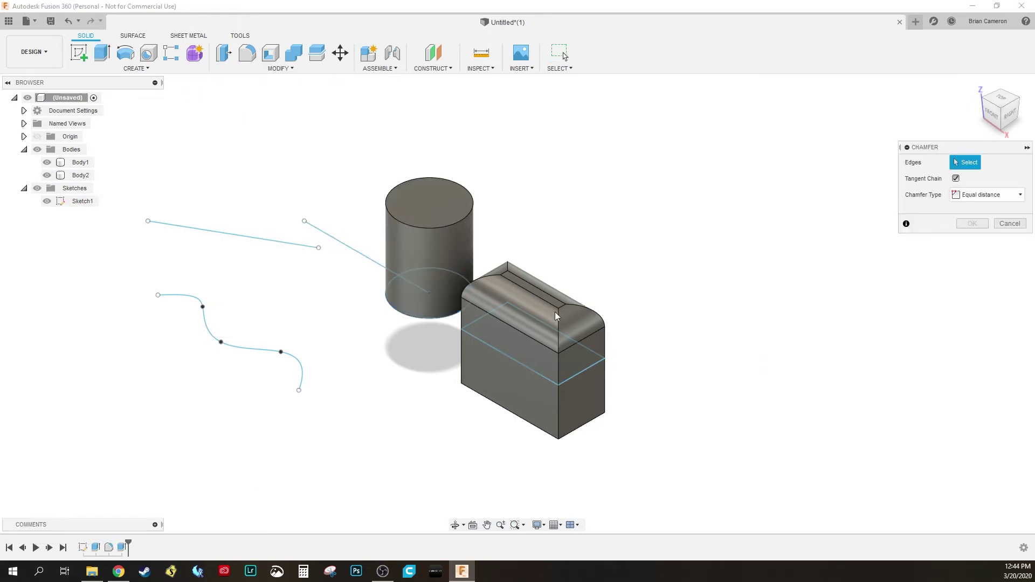
{"action": "left_click", "coordinate": [431, 231]}
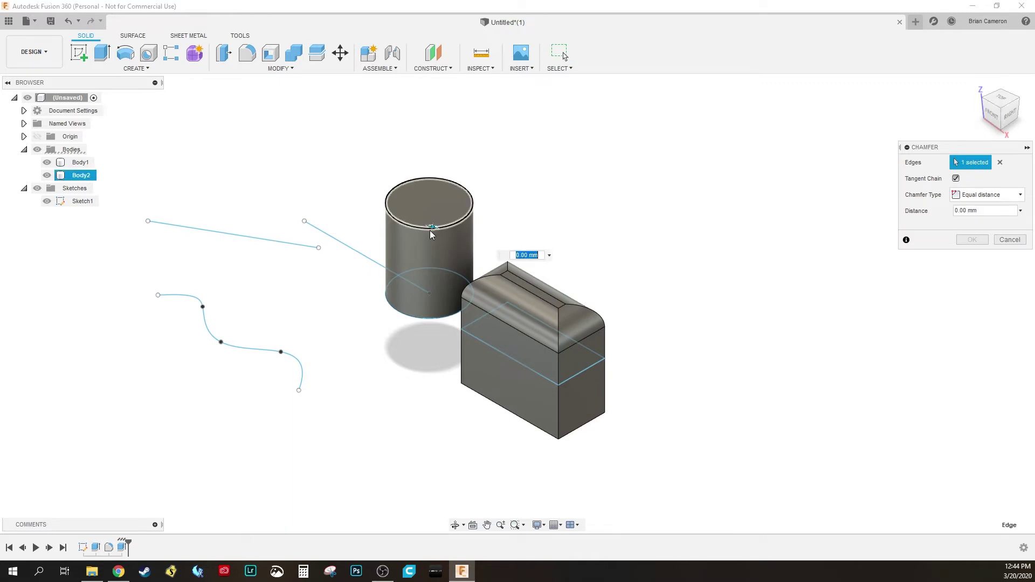
{"action": "type", "text": "20"}
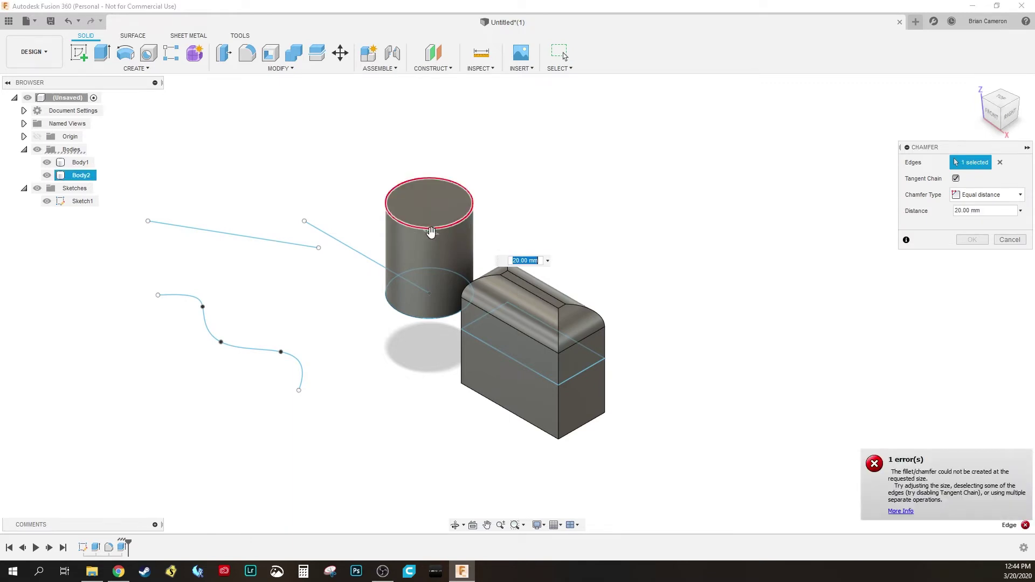
{"action": "type", "text": "10"}
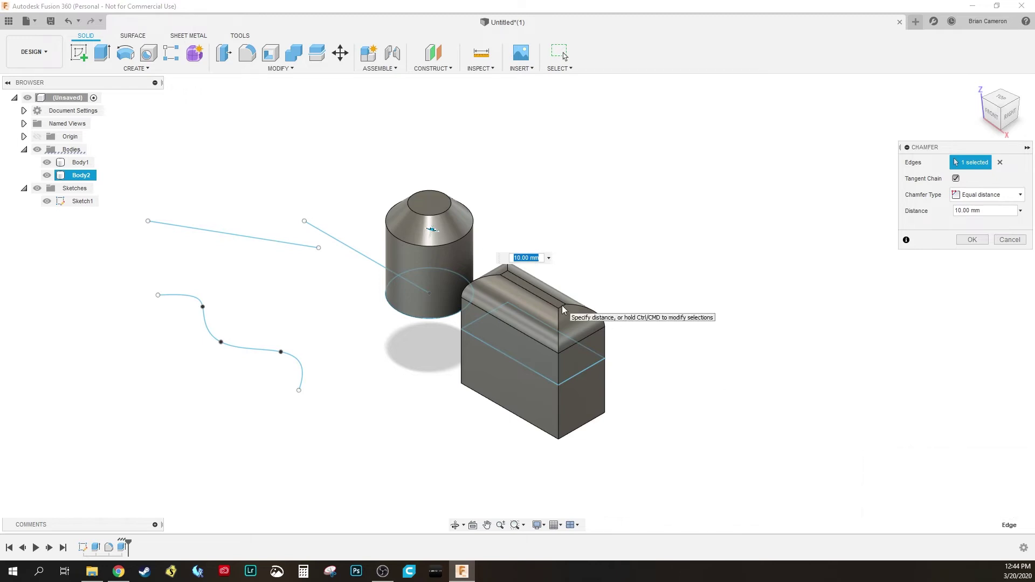
{"action": "middle_click_drag", "start_coordinate": [376, 243], "coordinate": [348, 222], "text": "shift"}
{"action": "scroll", "coordinate": [356, 186], "scroll_direction": "up", "scroll_amount": 4}
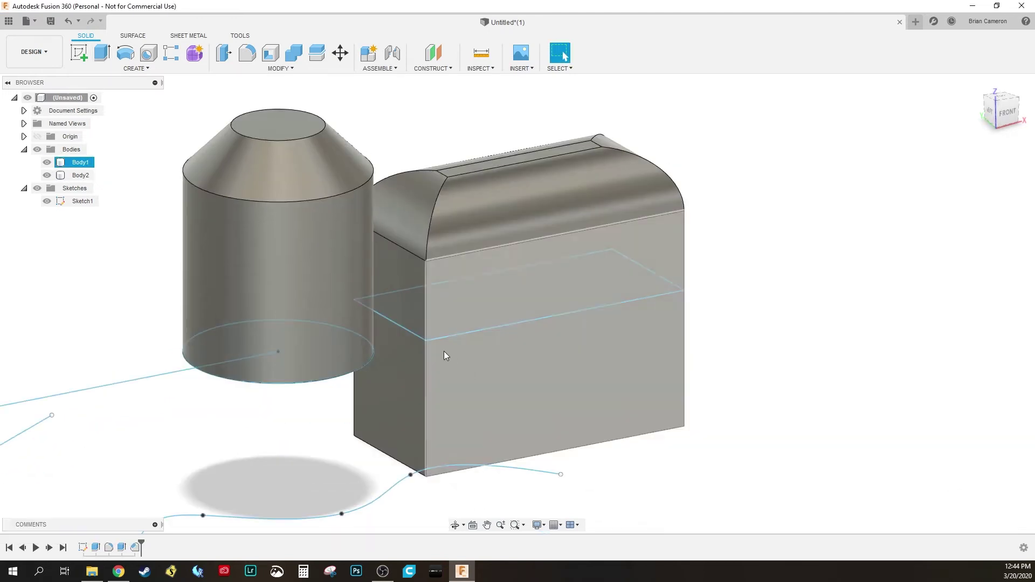
Sketch a circle near the upper front corner of the block's left end face, with the cylinder body hidden
{"action": "left_click", "coordinate": [79, 52]}
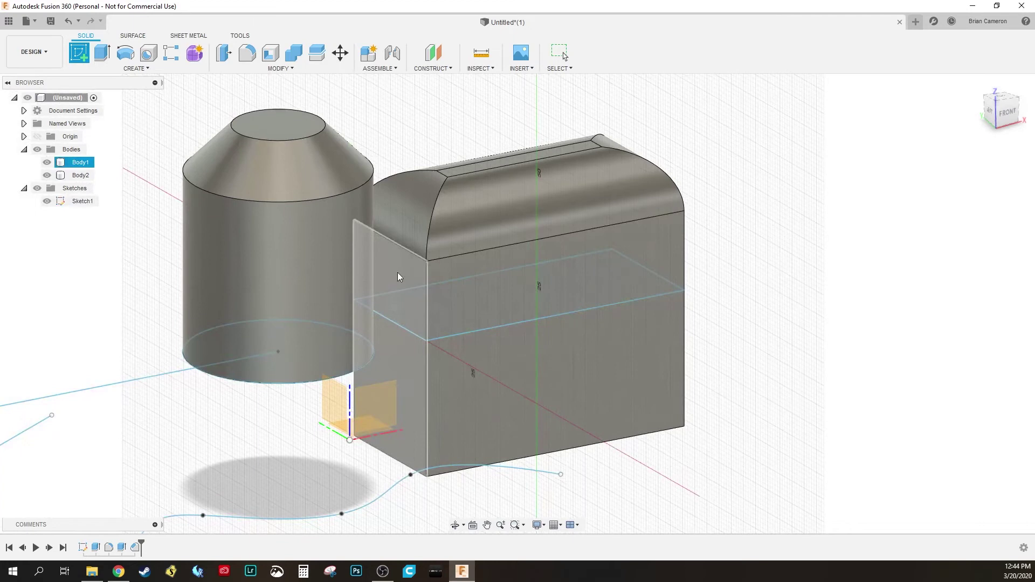
{"action": "left_click", "coordinate": [398, 276]}
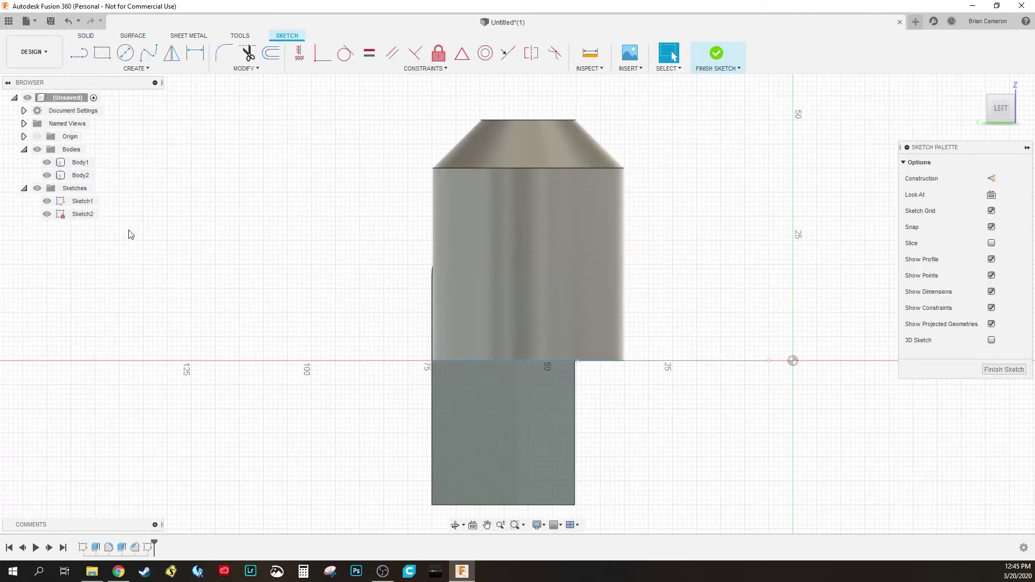
{"action": "left_click", "coordinate": [47, 176]}
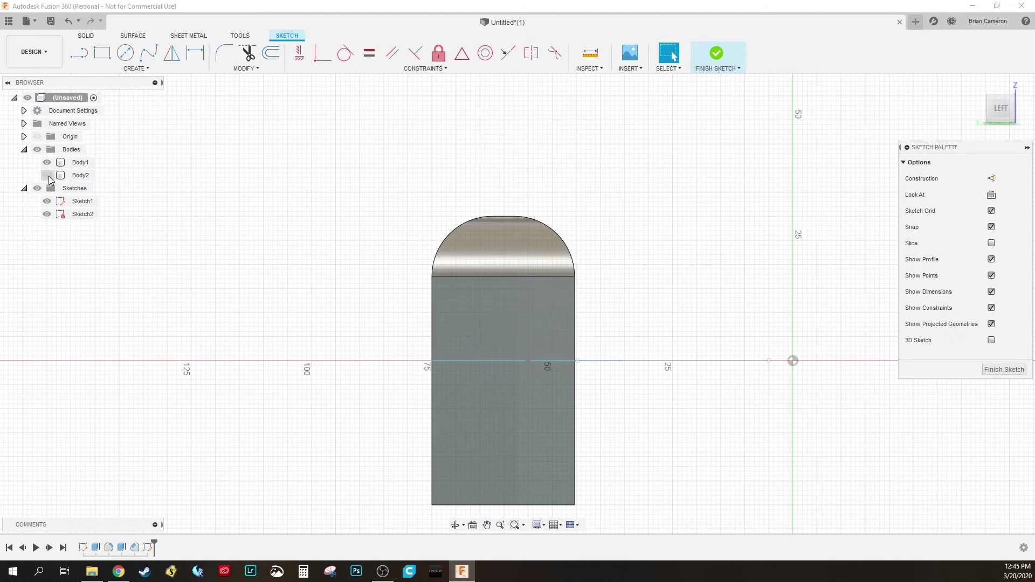
{"action": "key", "text": "c"}
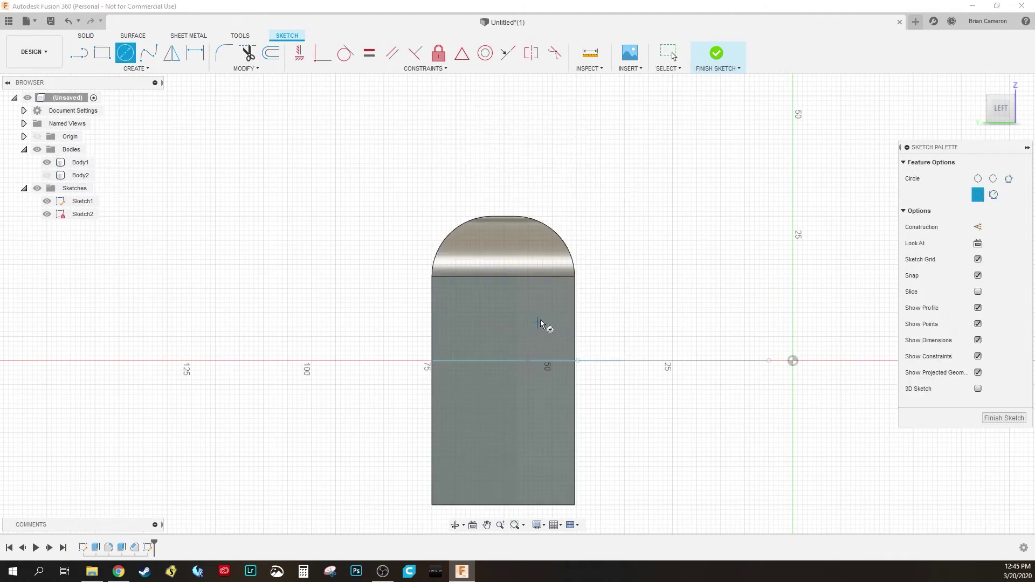
{"action": "left_click", "coordinate": [547, 298]}
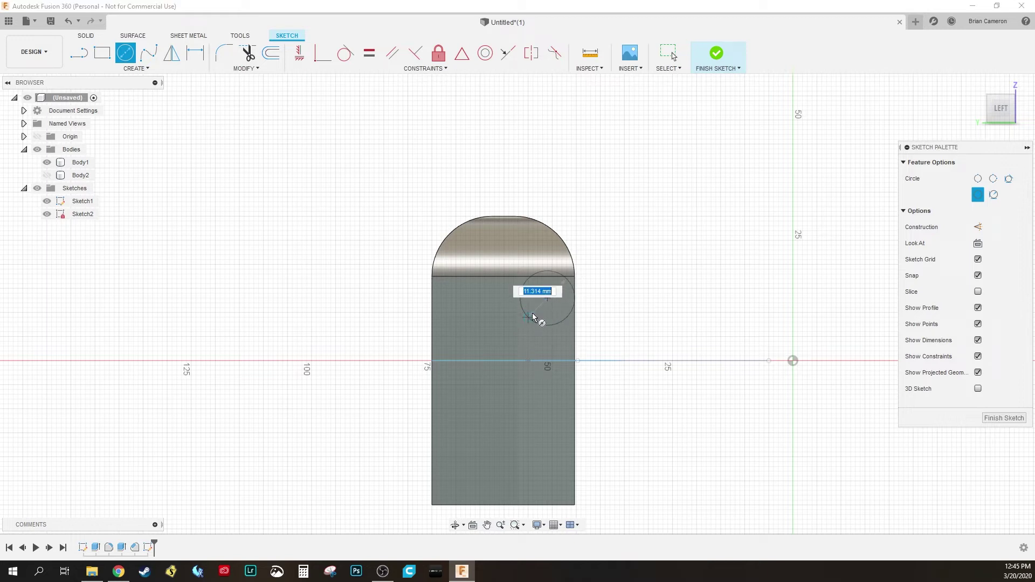
{"action": "left_click", "coordinate": [536, 314]}
{"action": "left_click", "coordinate": [1003, 425]}
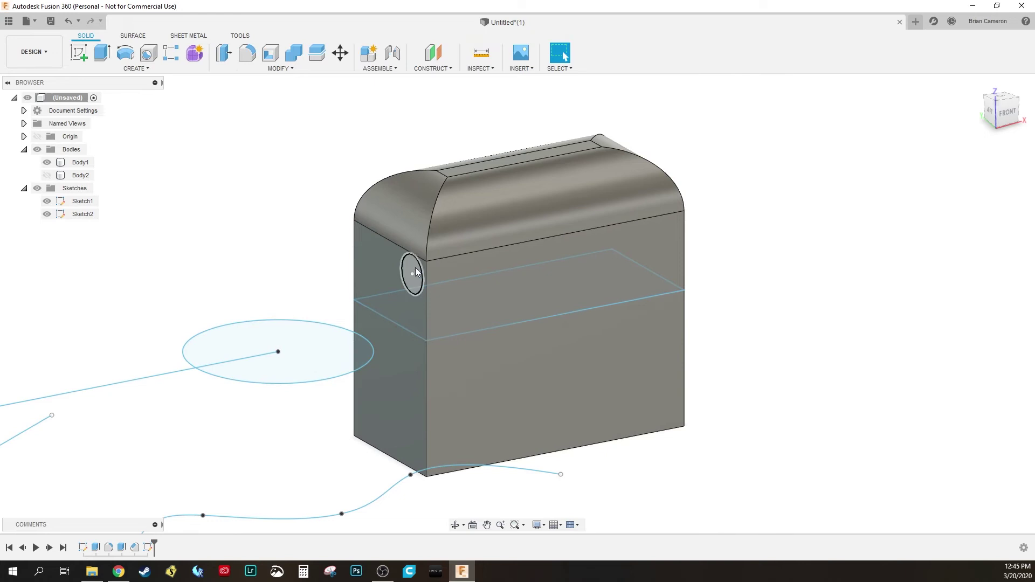
Show the cylinder body again and extrude the small circle 64 mm toward it as a cut through the cylinder
{"action": "left_click", "coordinate": [47, 175]}
{"action": "key", "text": "e"}
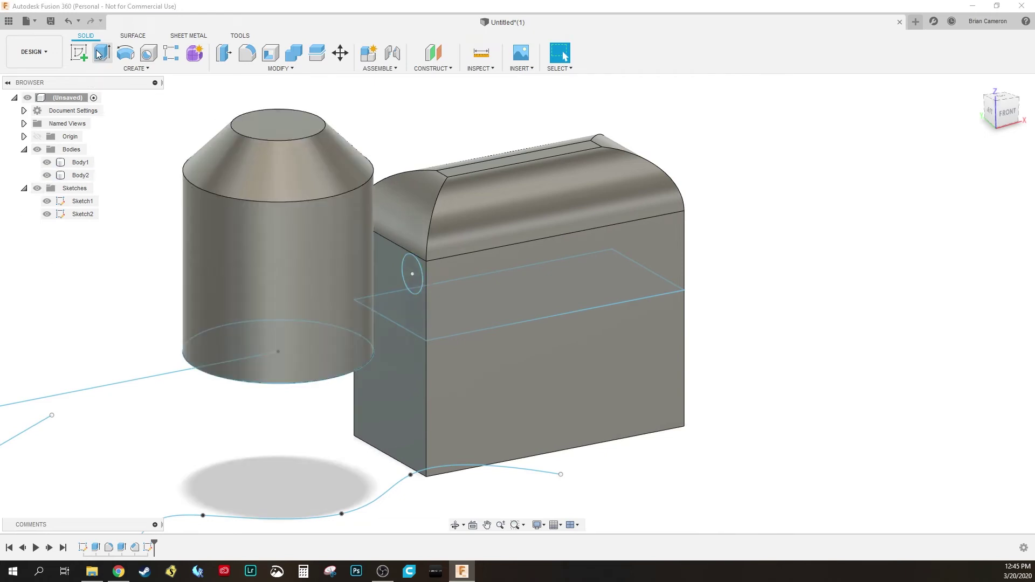
{"action": "left_click", "coordinate": [415, 265]}
{"action": "middle_click_drag", "start_coordinate": [393, 276], "coordinate": [447, 311], "text": "shift"}
{"action": "left_click_drag", "start_coordinate": [371, 251], "coordinate": [88, 268]}
{"action": "middle_click_drag", "start_coordinate": [139, 327], "coordinate": [233, 304], "text": "shift"}
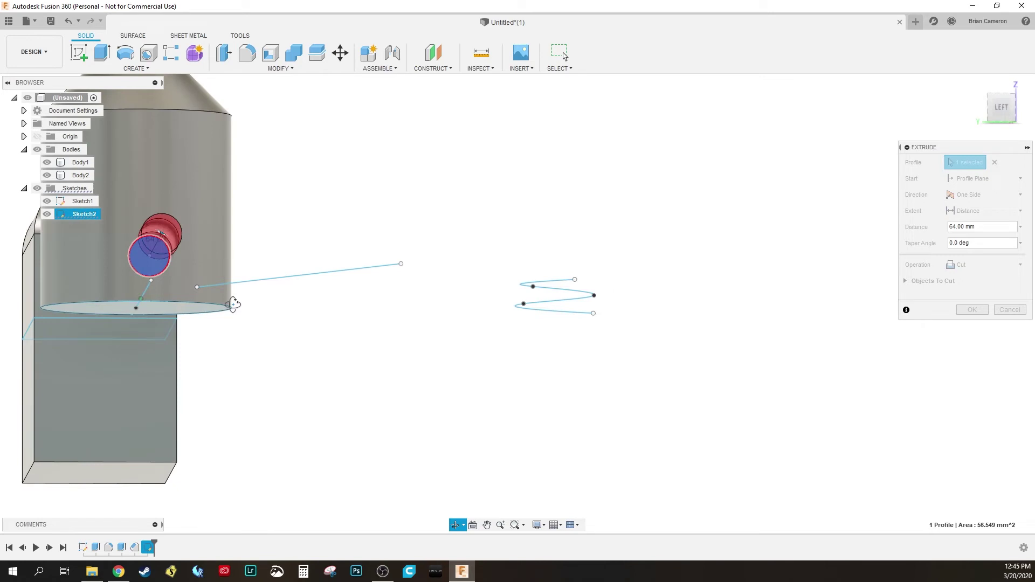
{"action": "middle_click_drag", "start_coordinate": [284, 282], "coordinate": [254, 312], "text": "shift"}
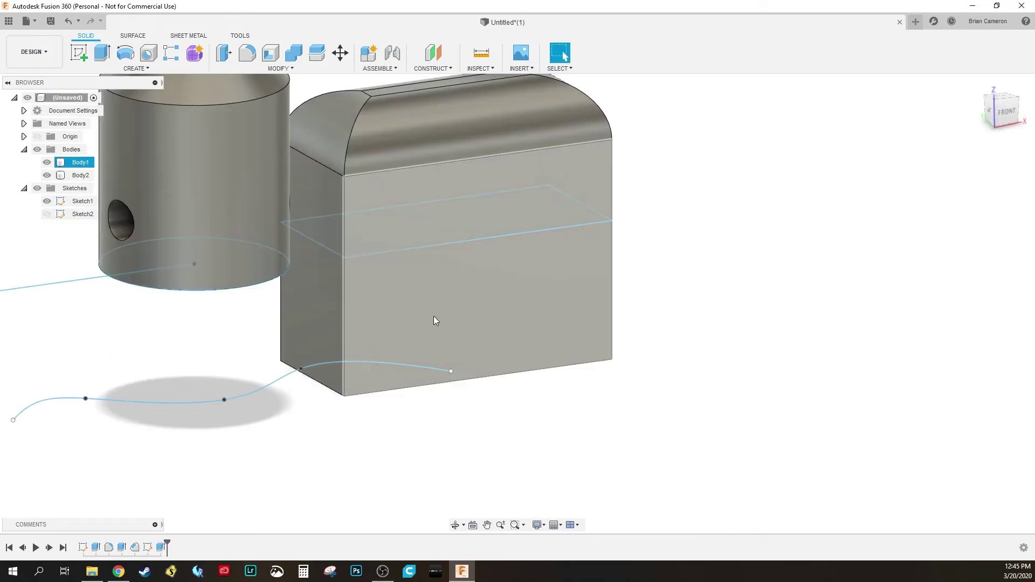
Examine the block and the cut cylinder together, highlighting each body in turn and clearing the selection
{"action": "left_click", "coordinate": [690, 326]}
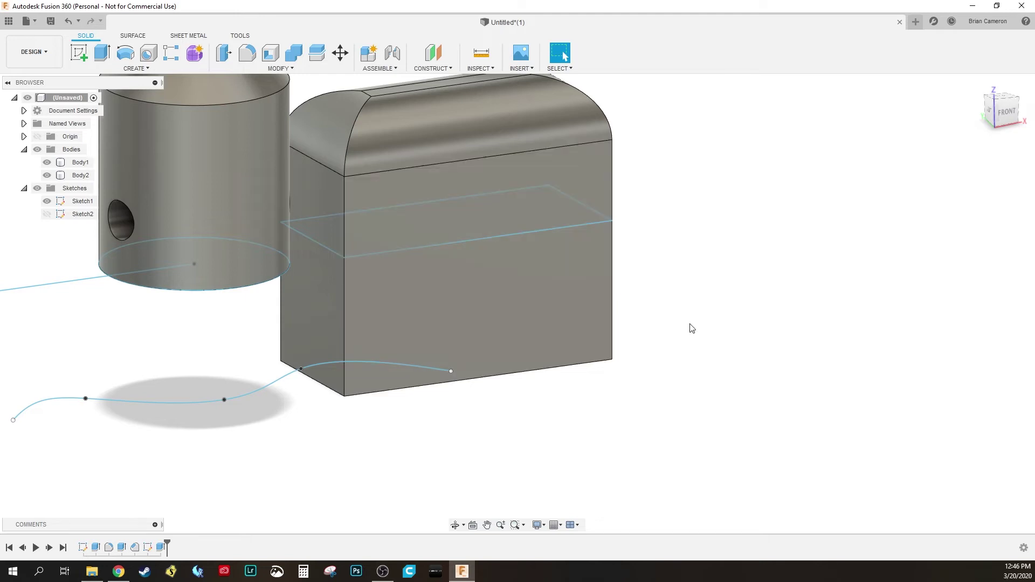
{"action": "scroll", "coordinate": [690, 326], "scroll_direction": "up", "scroll_amount": 1}
{"action": "middle_click_drag", "start_coordinate": [690, 326], "coordinate": [736, 391]}
{"action": "scroll", "coordinate": [736, 390], "scroll_direction": "down", "scroll_amount": 3}
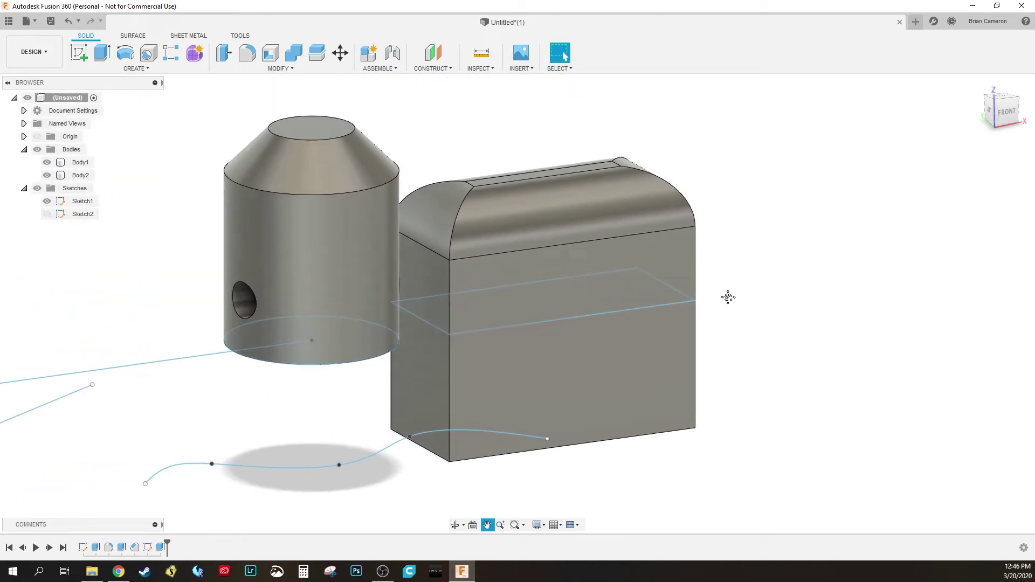
{"action": "middle_click_drag", "start_coordinate": [730, 298], "coordinate": [664, 330]}
{"action": "left_click", "coordinate": [495, 386]}
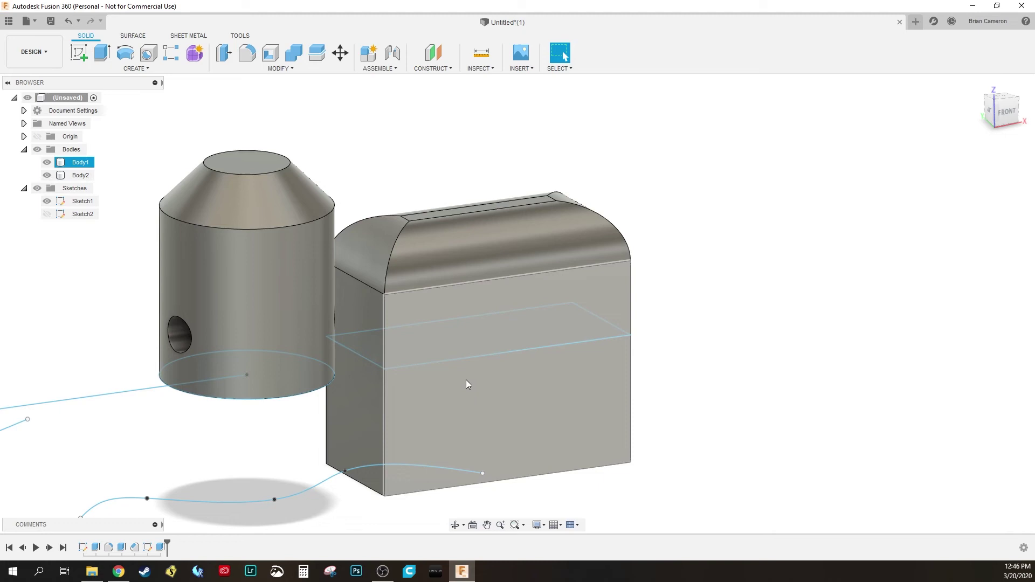
{"action": "left_click", "coordinate": [250, 254]}
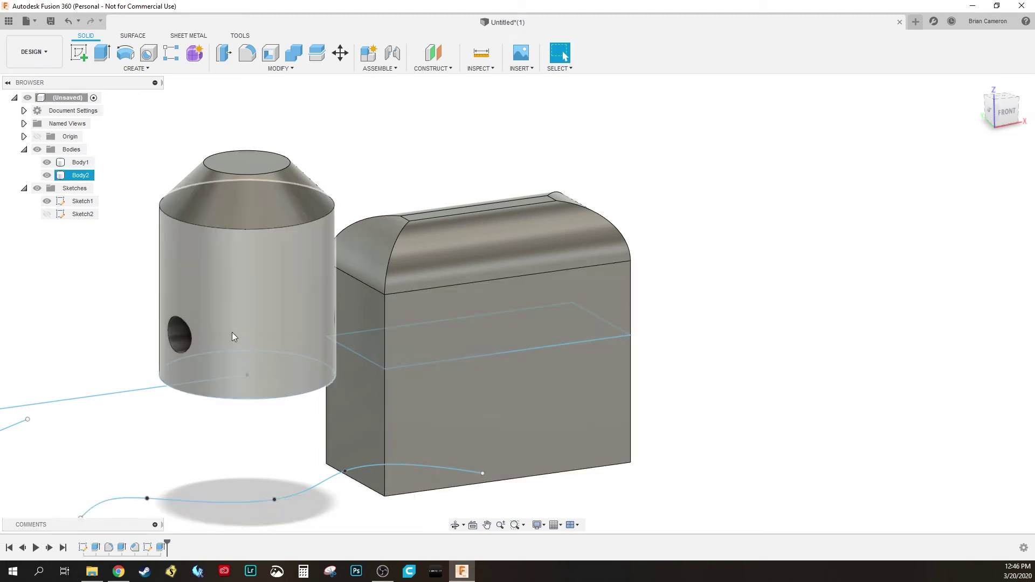
{"action": "key", "text": "Escape"}
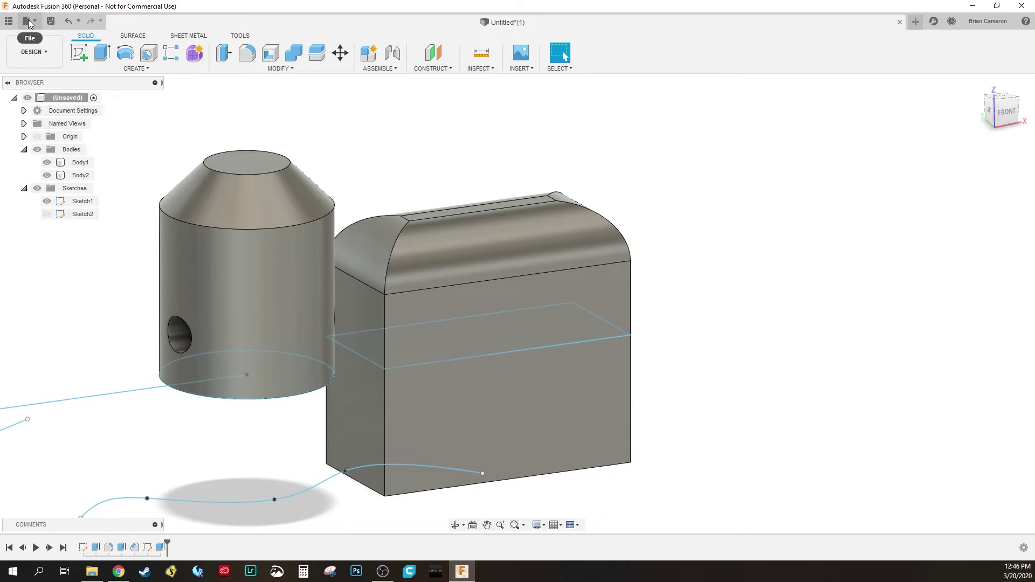
Create a new design and insert the Isolated Glaive image from the computer as a canvas on the XY plane
{"action": "left_click", "coordinate": [30, 25]}
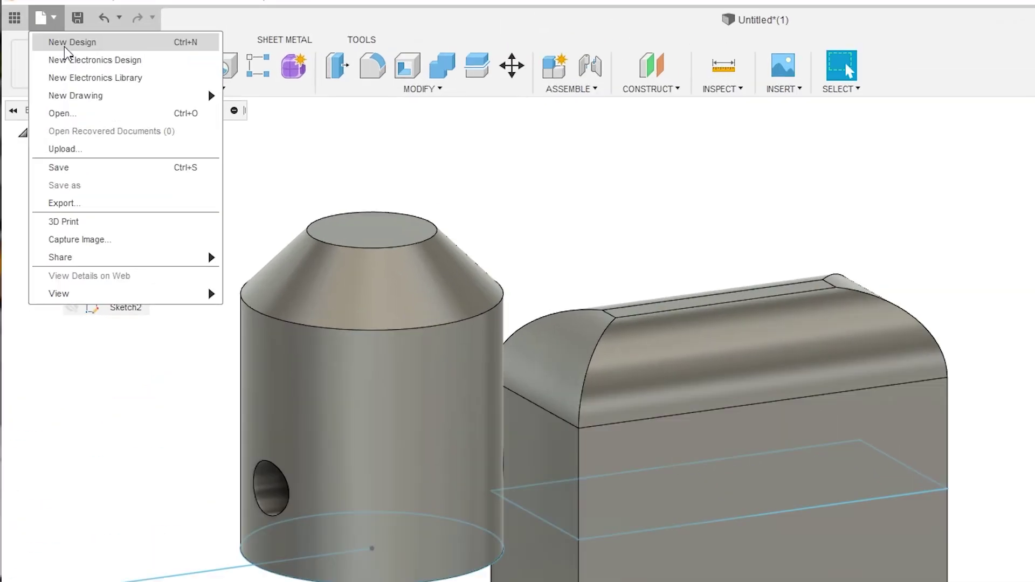
{"action": "left_click", "coordinate": [66, 43]}
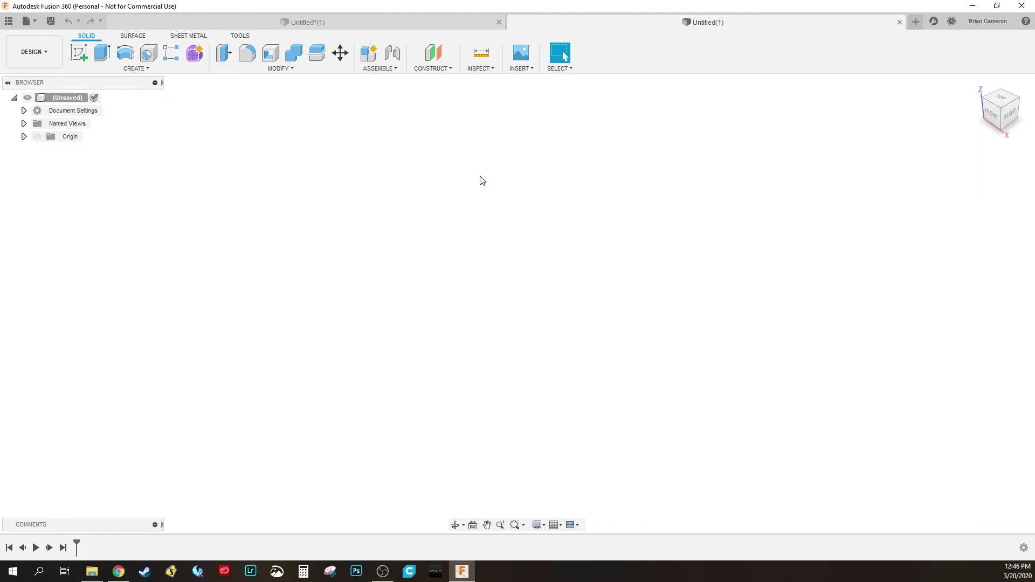
{"action": "left_click", "coordinate": [520, 69]}
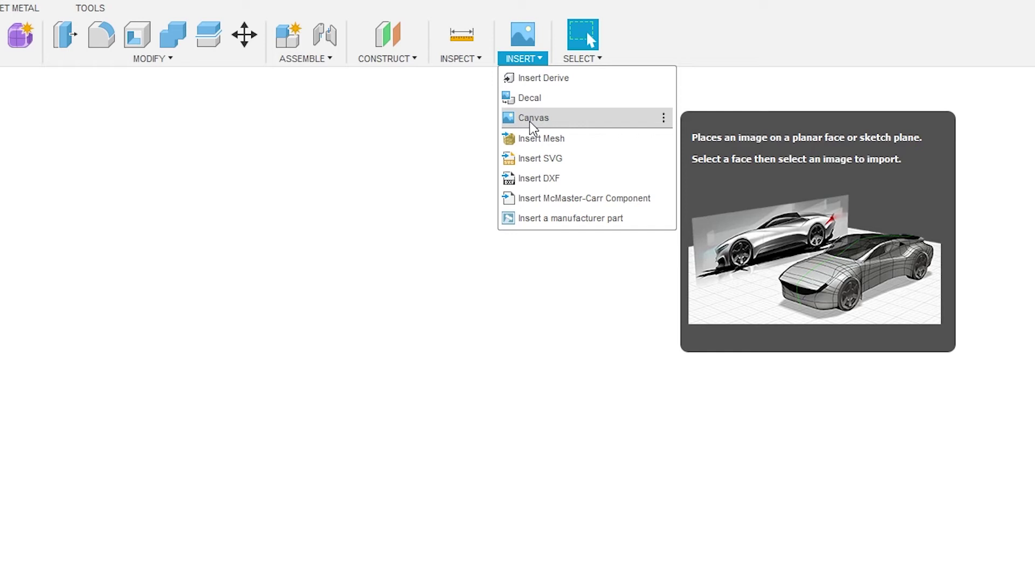
{"action": "left_click", "coordinate": [531, 124]}
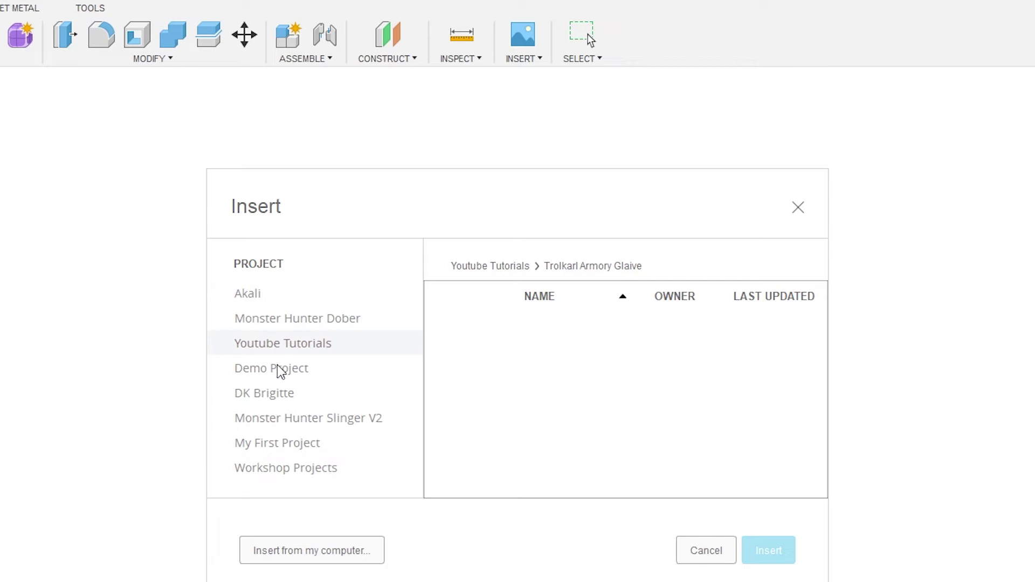
{"action": "left_click", "coordinate": [327, 559]}
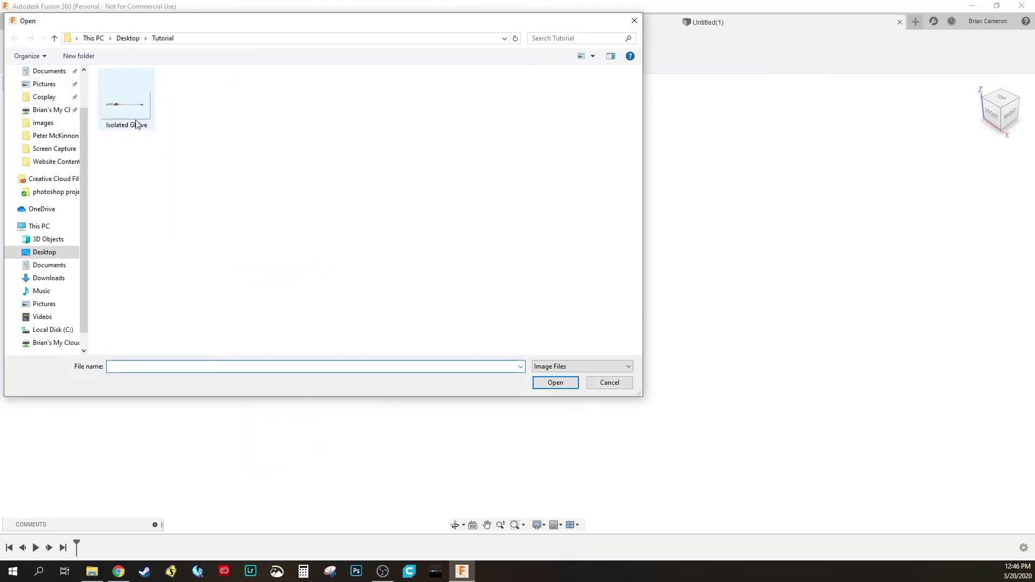
{"action": "left_click", "coordinate": [133, 120]}
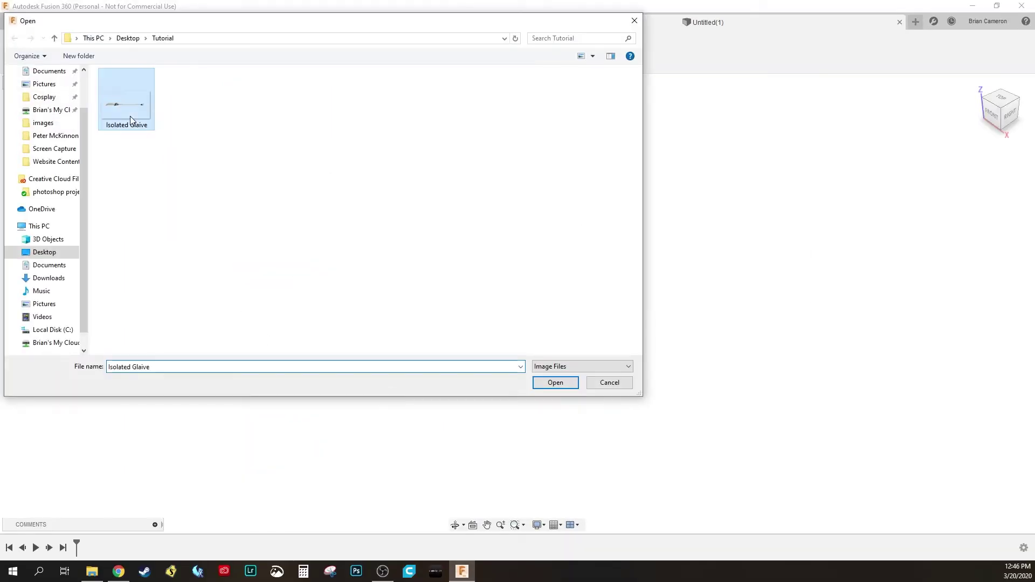
{"action": "left_click", "coordinate": [557, 383]}
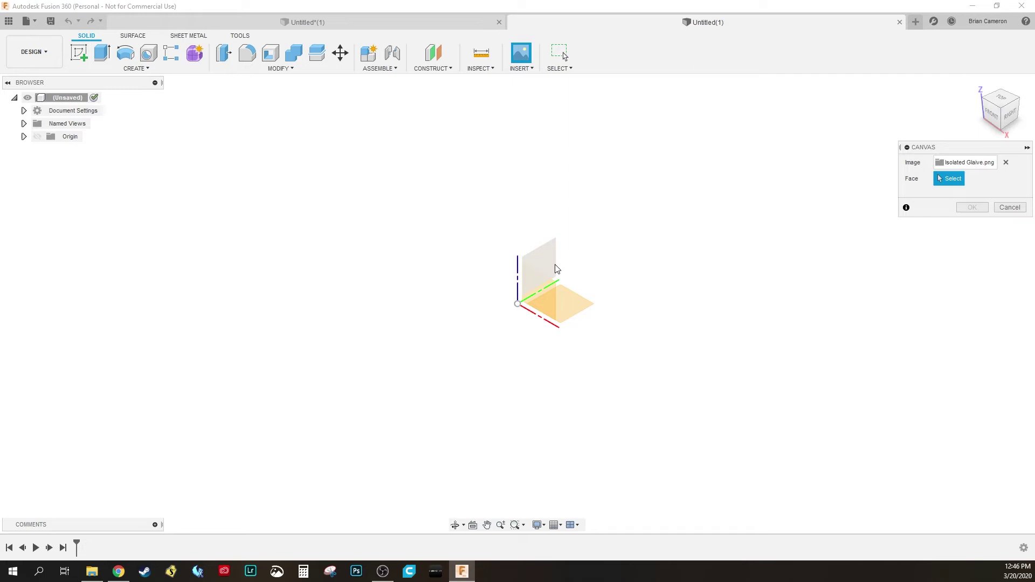
{"action": "left_click", "coordinate": [575, 304]}
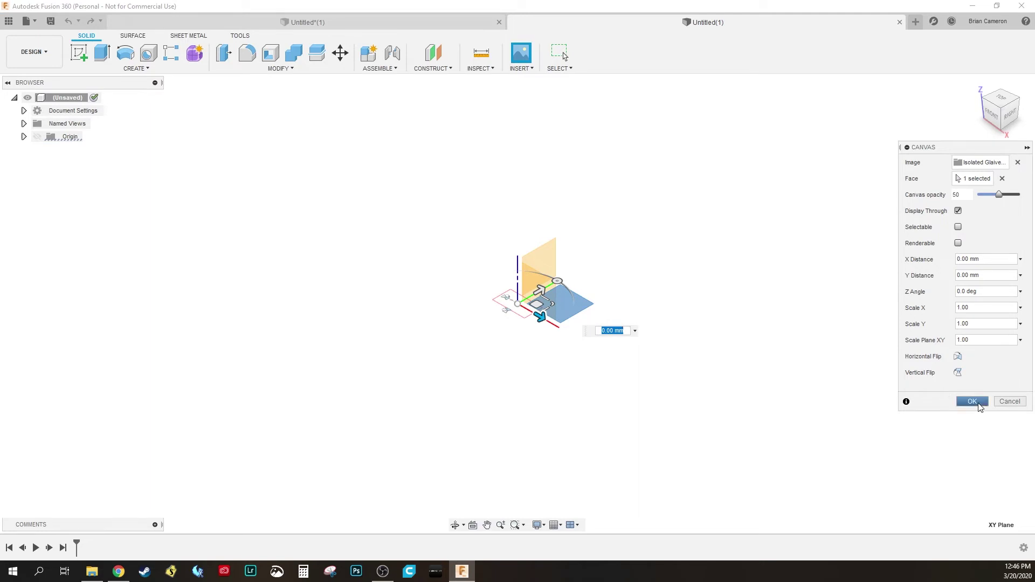
{"action": "left_click", "coordinate": [976, 402]}
Start calibrating the Isolated Glaive canvas in the top view, picking the handle's middle seam and the edge of the blade-side wrap
{"action": "scroll", "coordinate": [513, 319], "scroll_direction": "up", "scroll_amount": 3}
{"action": "scroll", "coordinate": [515, 320], "scroll_direction": "up", "scroll_amount": 5}
{"action": "middle_click_drag", "start_coordinate": [520, 327], "coordinate": [561, 353], "text": "shift"}
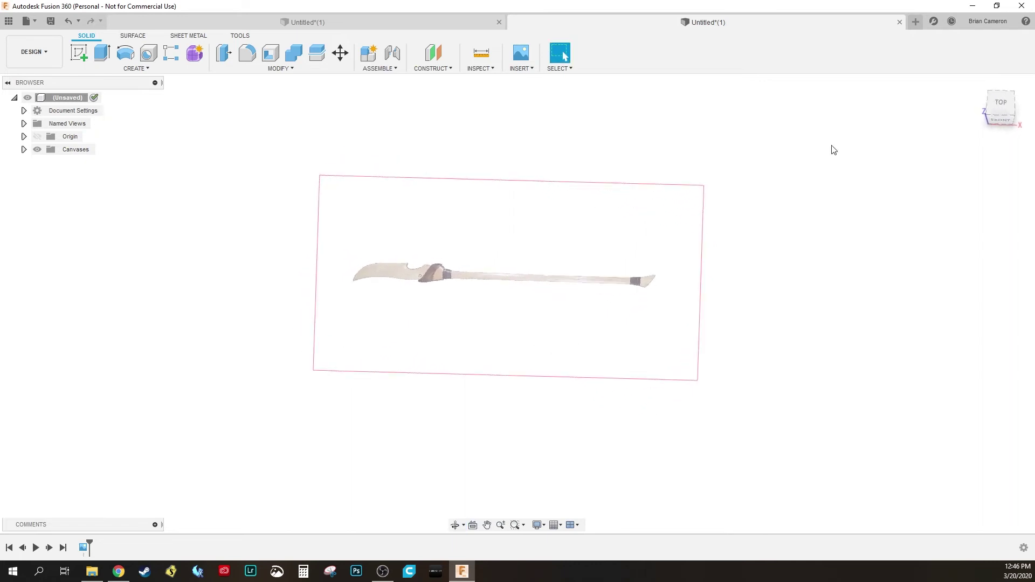
{"action": "left_click", "coordinate": [1000, 104]}
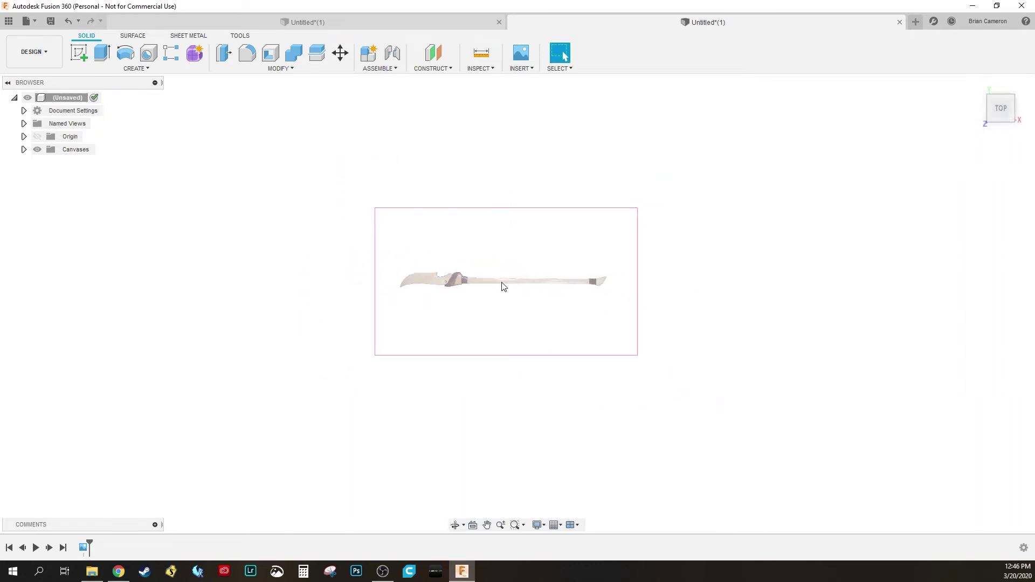
{"action": "scroll", "coordinate": [501, 285], "scroll_direction": "up", "scroll_amount": 5}
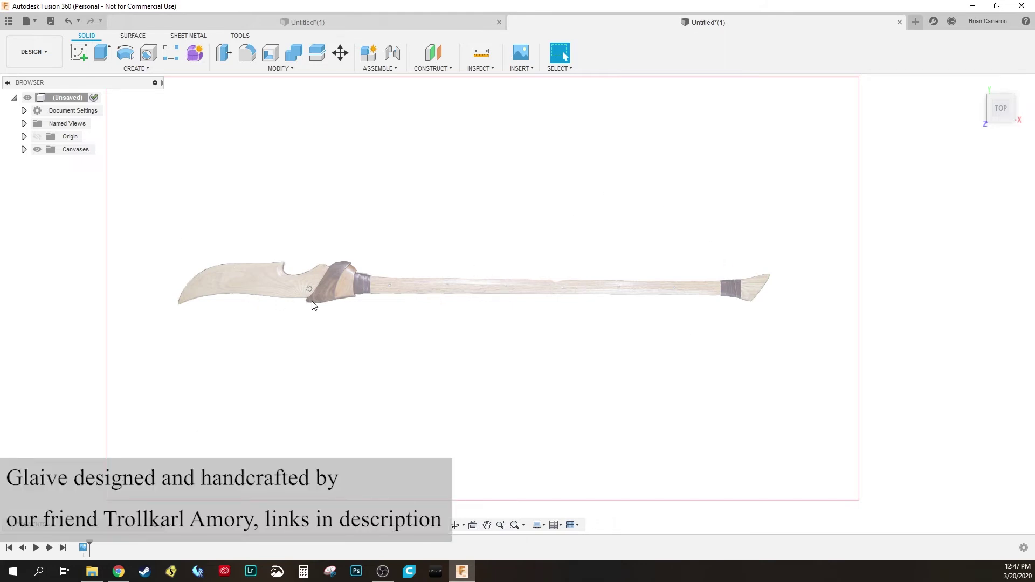
{"action": "middle_click_drag", "start_coordinate": [423, 321], "coordinate": [380, 326]}
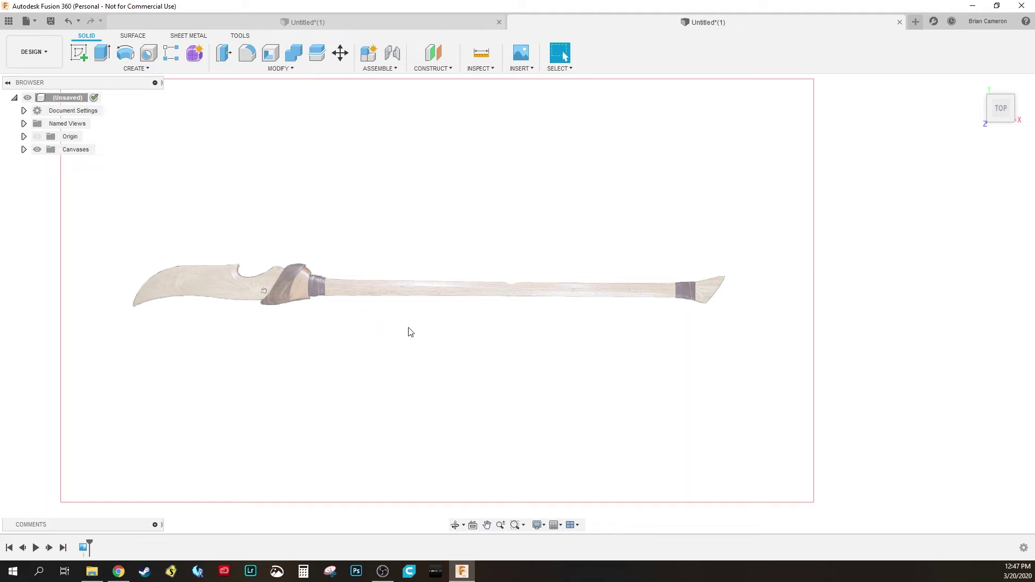
{"action": "left_click", "coordinate": [23, 149]}
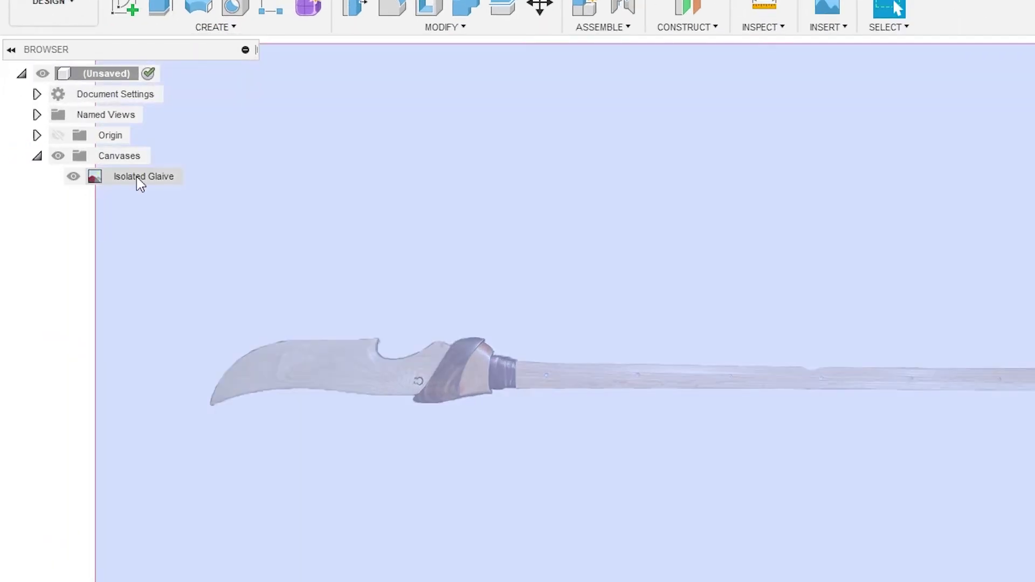
{"action": "right_click", "coordinate": [137, 176]}
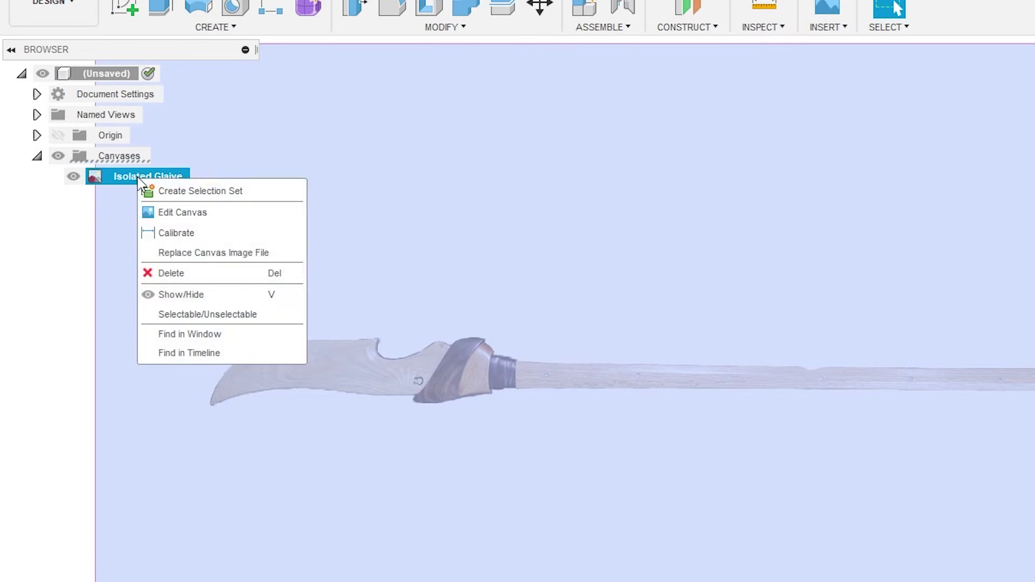
{"action": "left_click", "coordinate": [182, 235]}
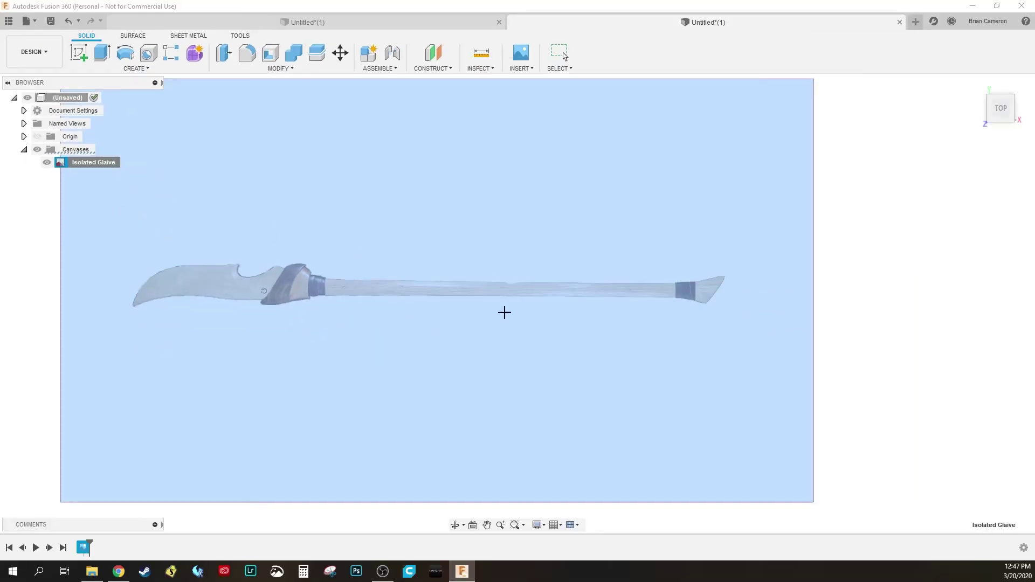
{"action": "scroll", "coordinate": [506, 295], "scroll_direction": "up", "scroll_amount": 5}
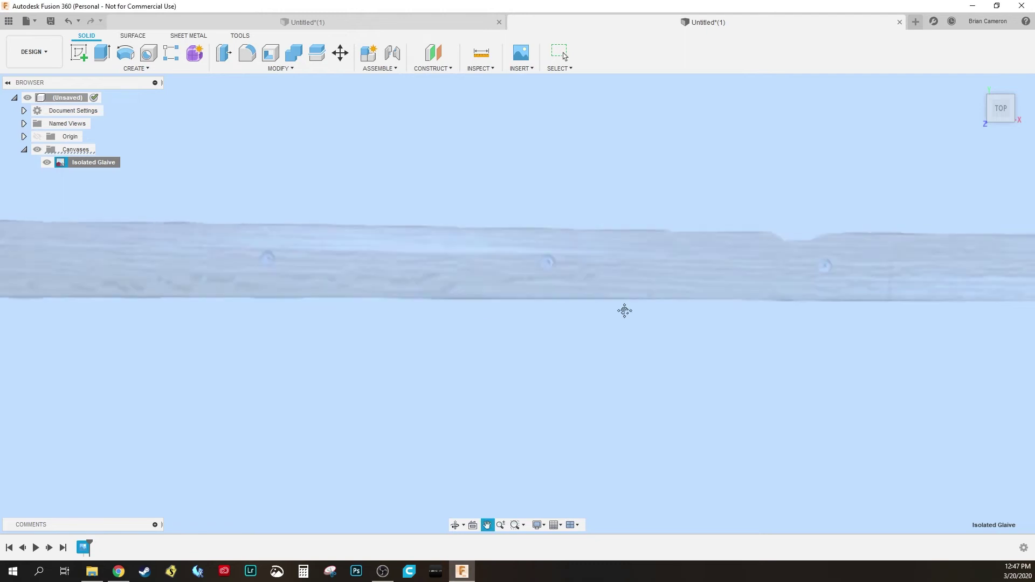
{"action": "scroll", "coordinate": [722, 259], "scroll_direction": "down", "scroll_amount": 2}
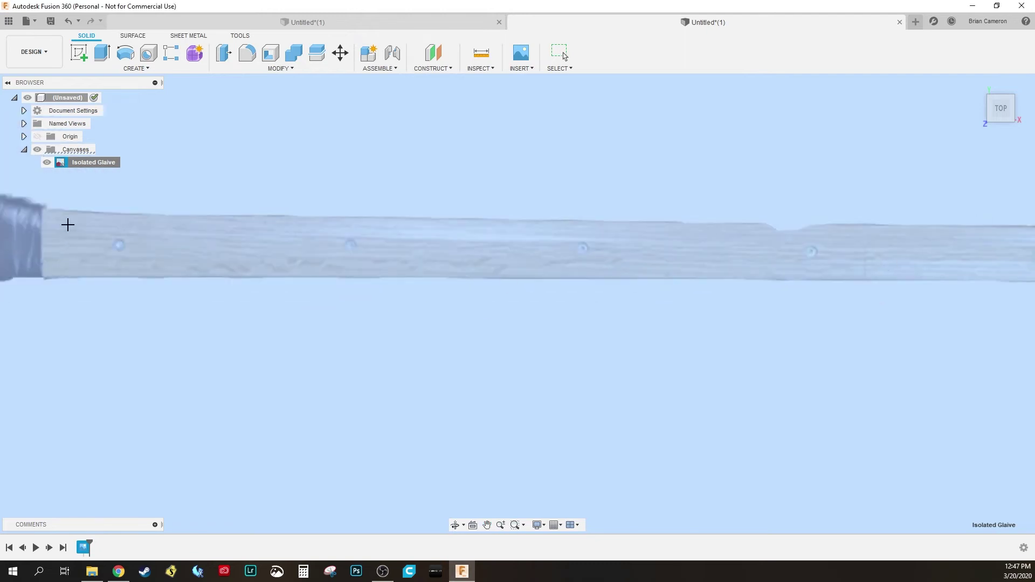
{"action": "left_click", "coordinate": [864, 250]}
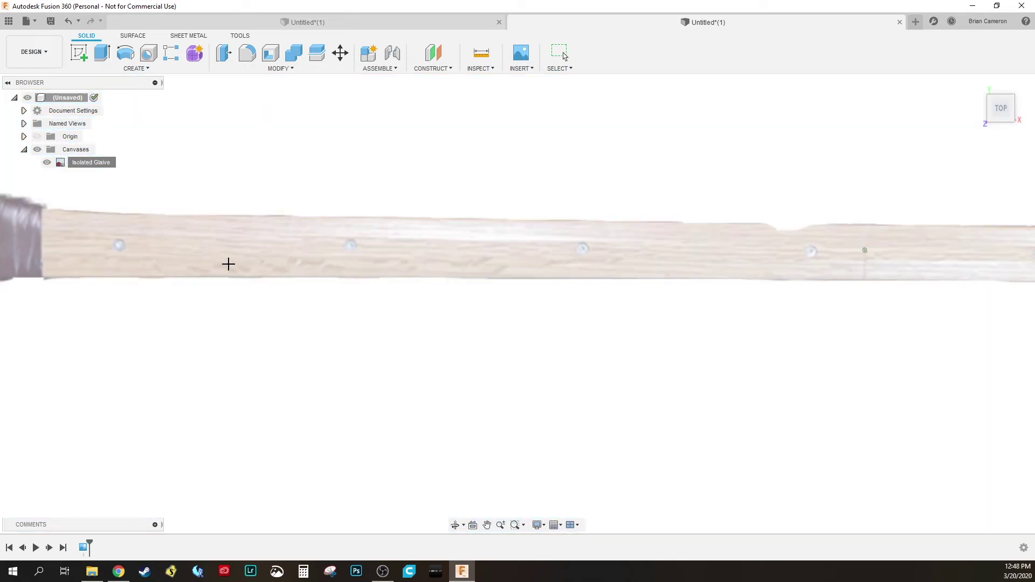
{"action": "left_click", "coordinate": [42, 242]}
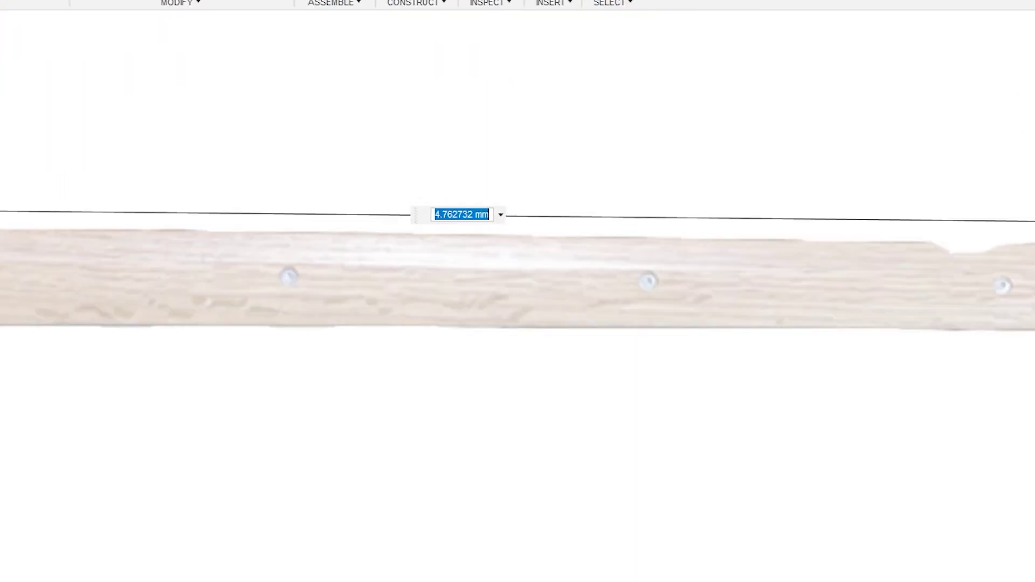
Set the calibration distance between the two picked handle points to 21.25 inches
{"action": "type", "text": "21.25"}
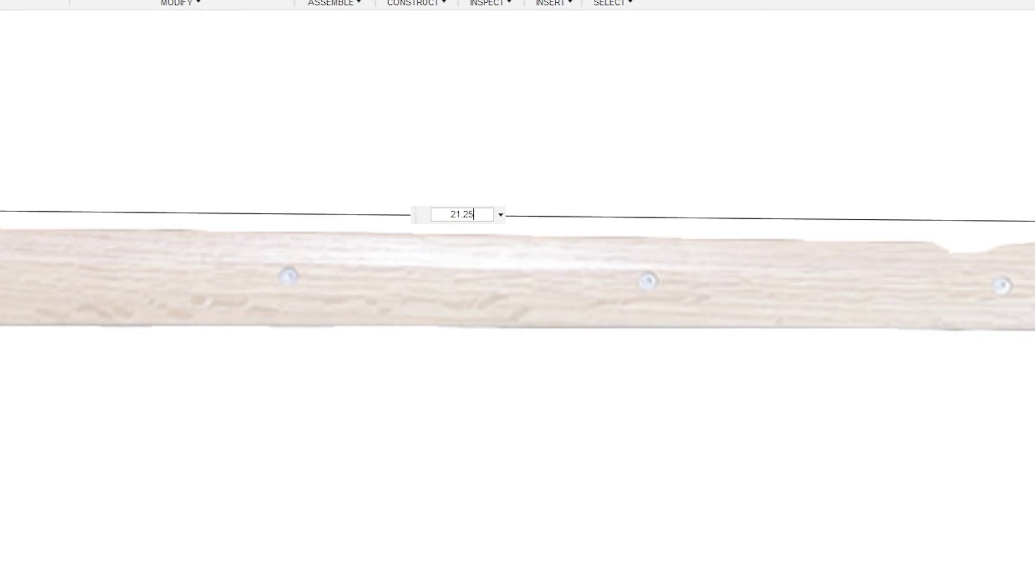
{"action": "type", "text": "\""}
{"action": "key", "text": "BackSpace"}
{"action": "type", "text": "in"}
{"action": "key", "text": "BackSpace"}
{"action": "key", "text": "BackSpace"}
{"action": "type", "text": "\""}
{"action": "key", "text": "Return"}
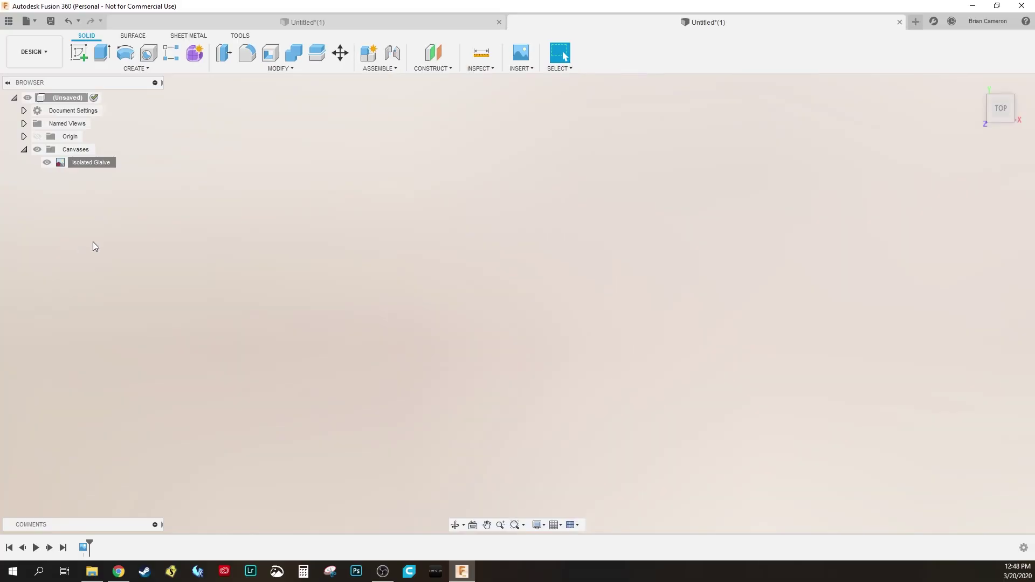